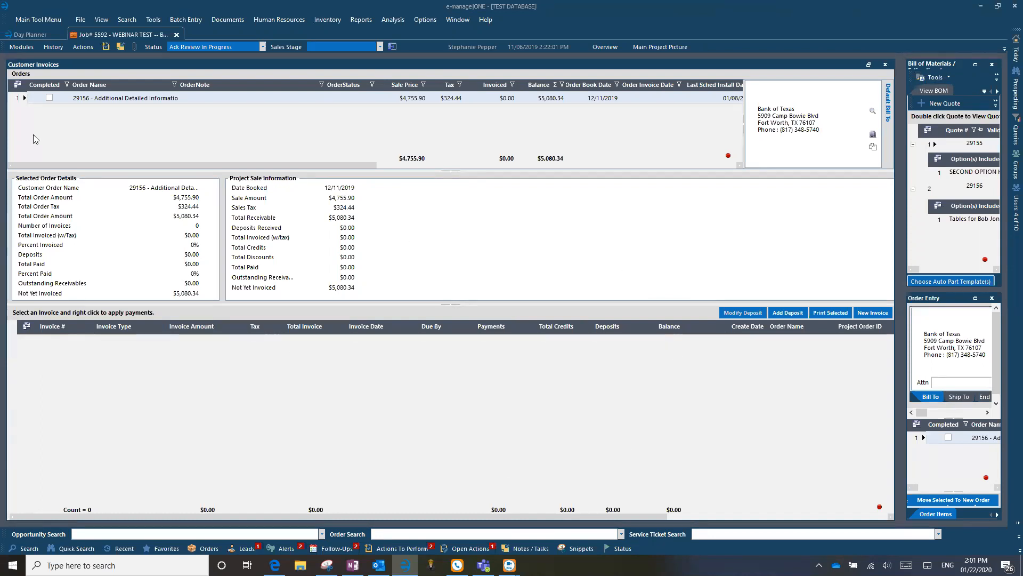
Enlarge the Order Entry panel to show job 5592's $5,080.34 order in the main workspace.
left_click(21, 47)
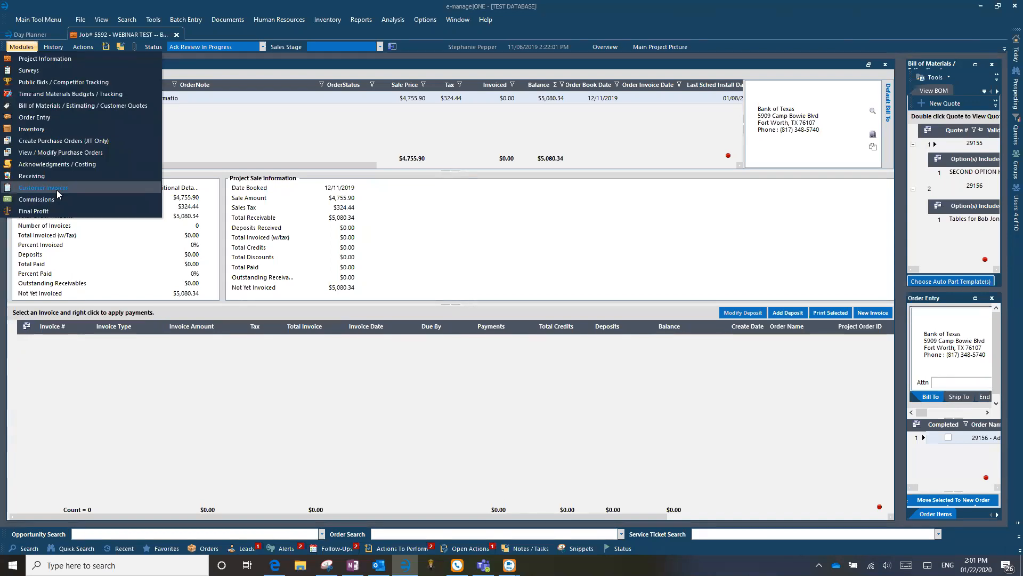
left_click(19, 48)
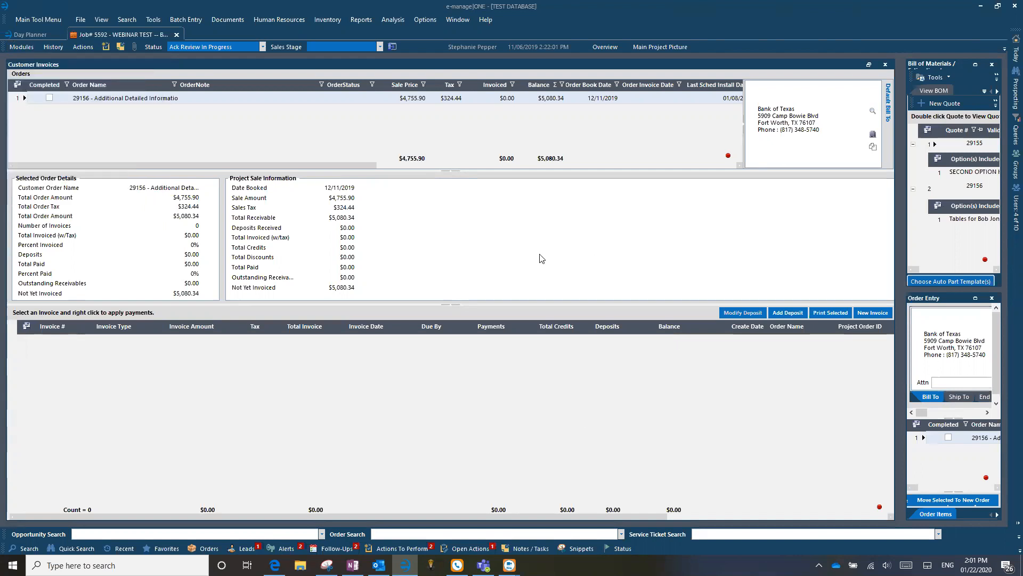
left_click(976, 300)
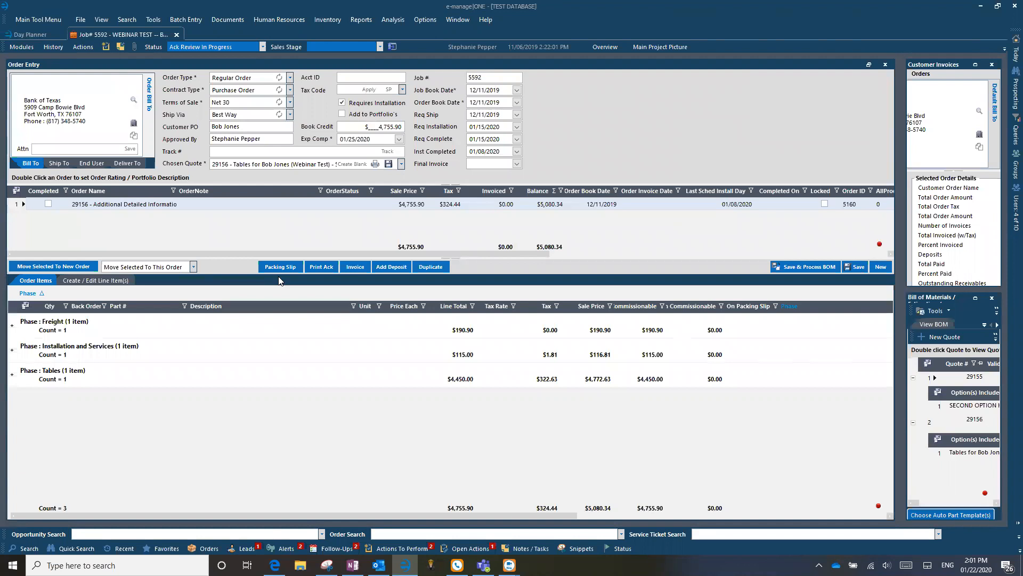
View the order's End User address, select order 29156, and enlarge its Customer Invoices panel.
left_click(90, 164)
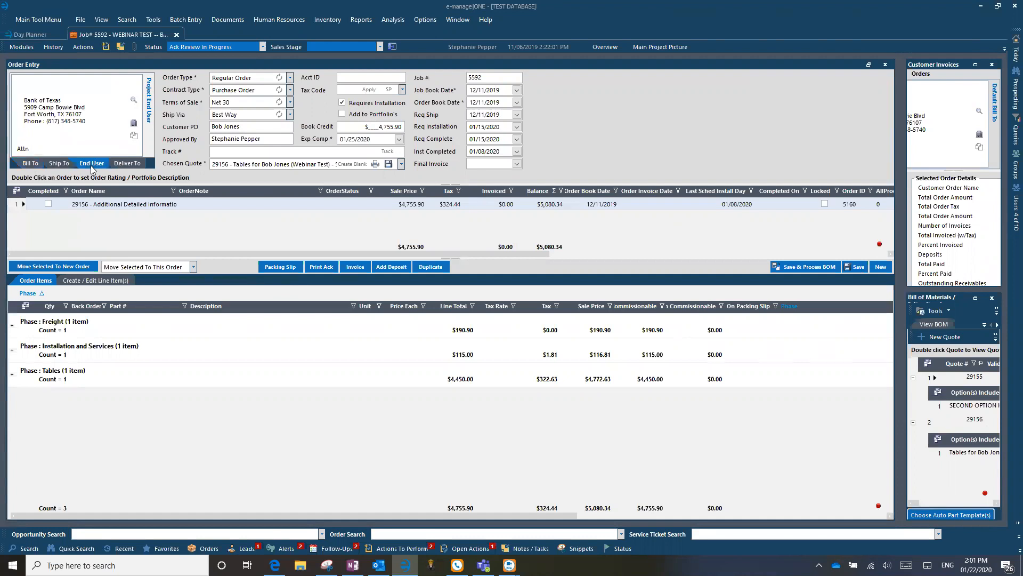
left_click(448, 208)
left_click(978, 64)
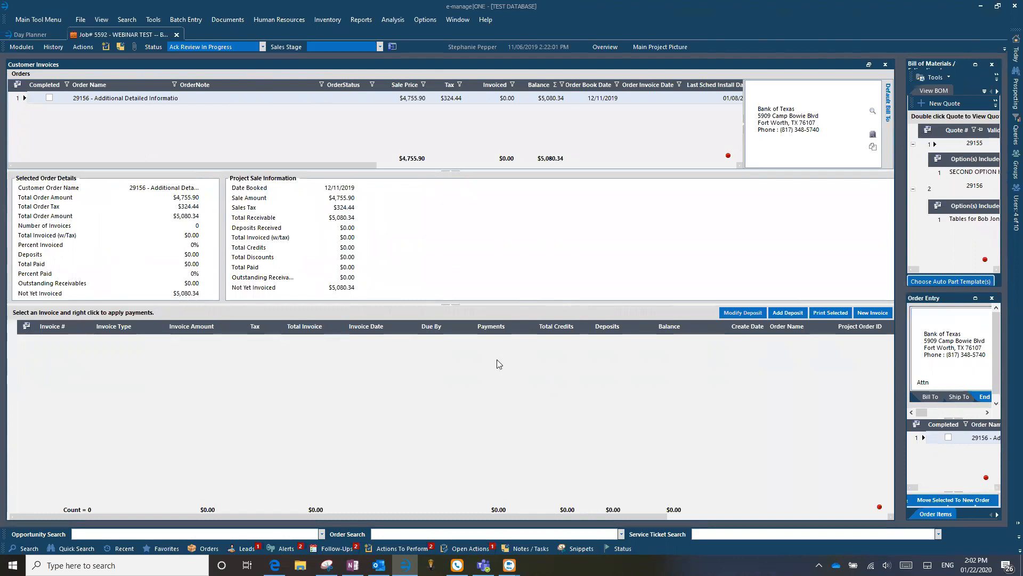
Enlarge the Customer Quotes panel to list quotes 29155 ($545.00) and 29156 ($4,755.90).
left_click(976, 65)
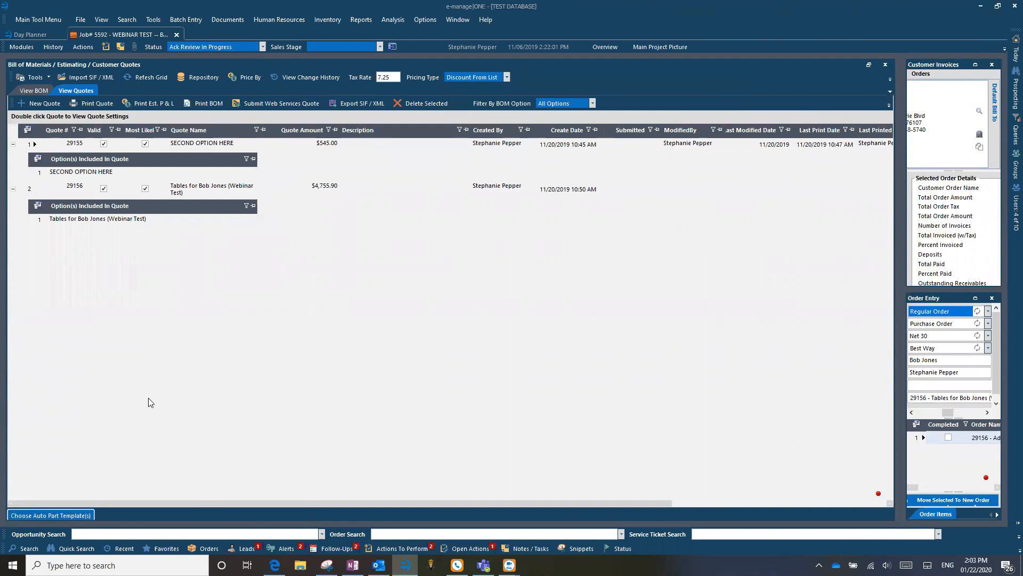
Open quote 29156 in the Create/Edit Customer Quote dialog.
left_click(45, 184)
left_click(33, 190)
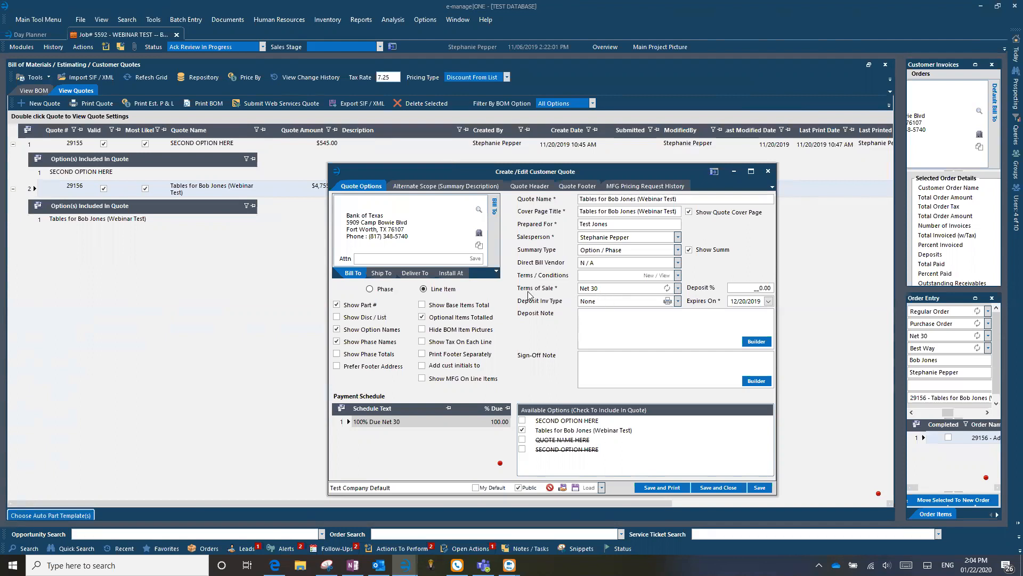
Set quote 29156 terms to 50% Deposit/Net 30 Days and deposit invoice type to Option / Phase.
left_click(677, 288)
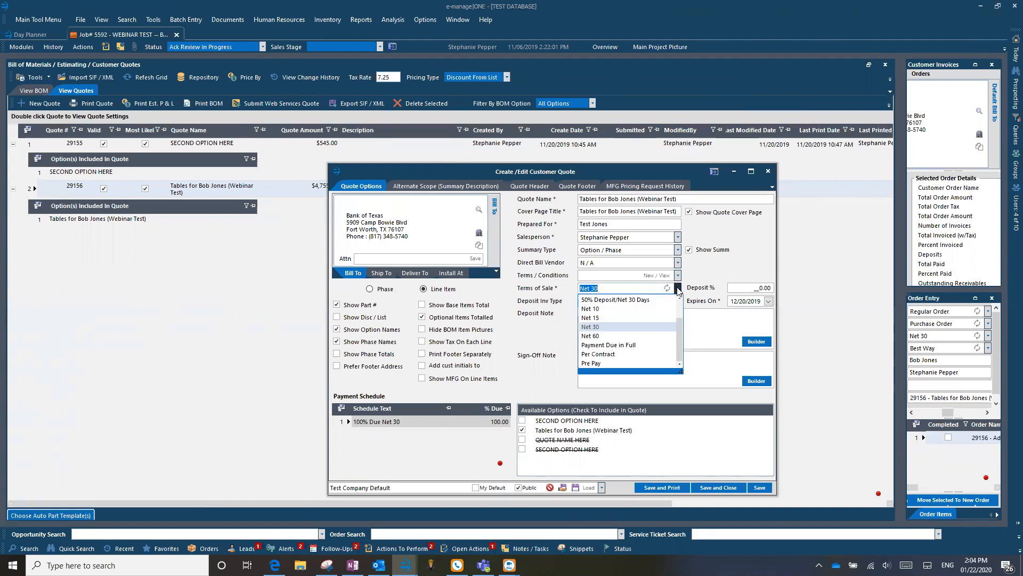
left_click(609, 300)
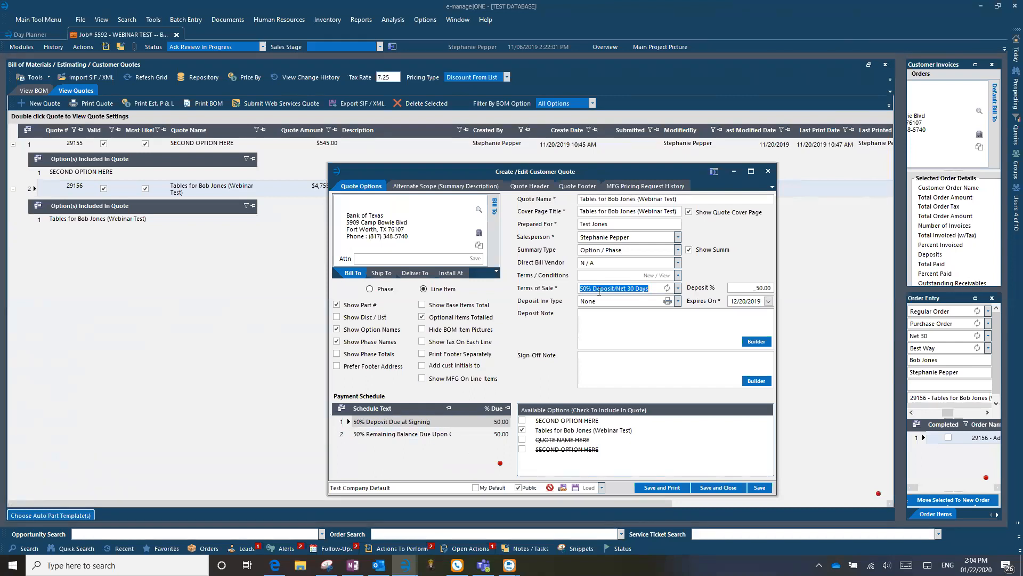
left_click(380, 435)
left_click(375, 422)
left_click(431, 433)
left_click(678, 301)
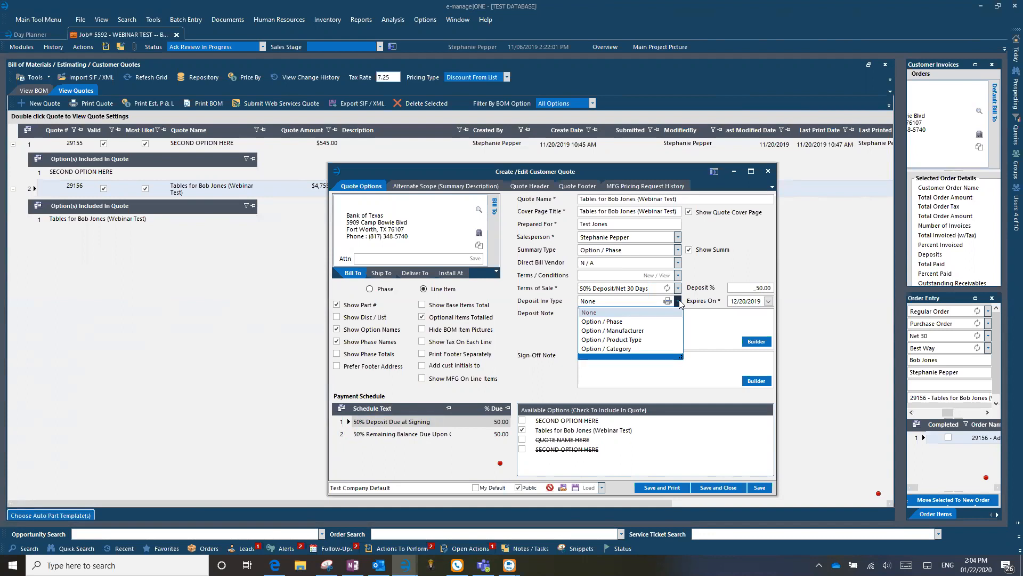
left_click(603, 322)
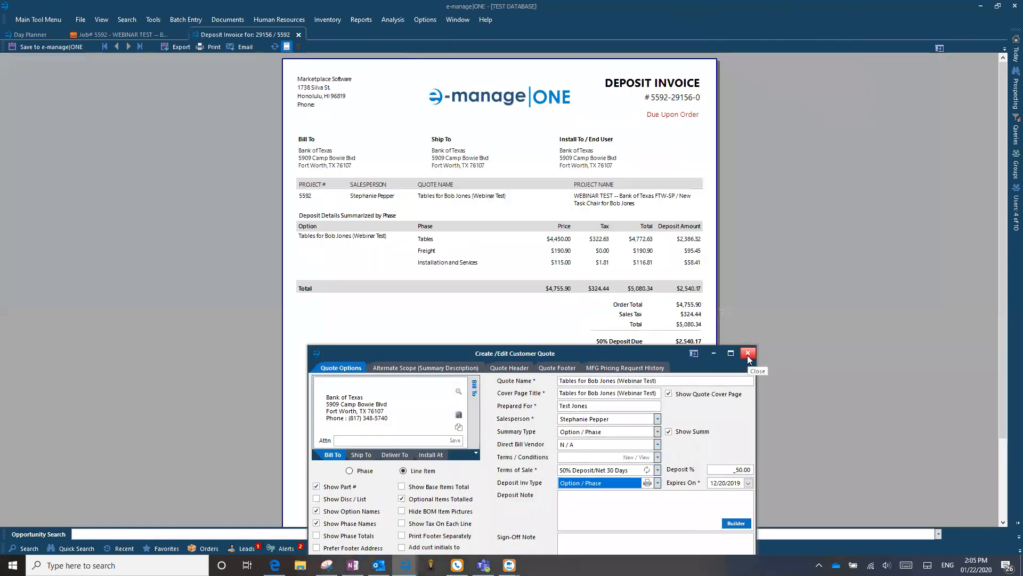
left_click(747, 353)
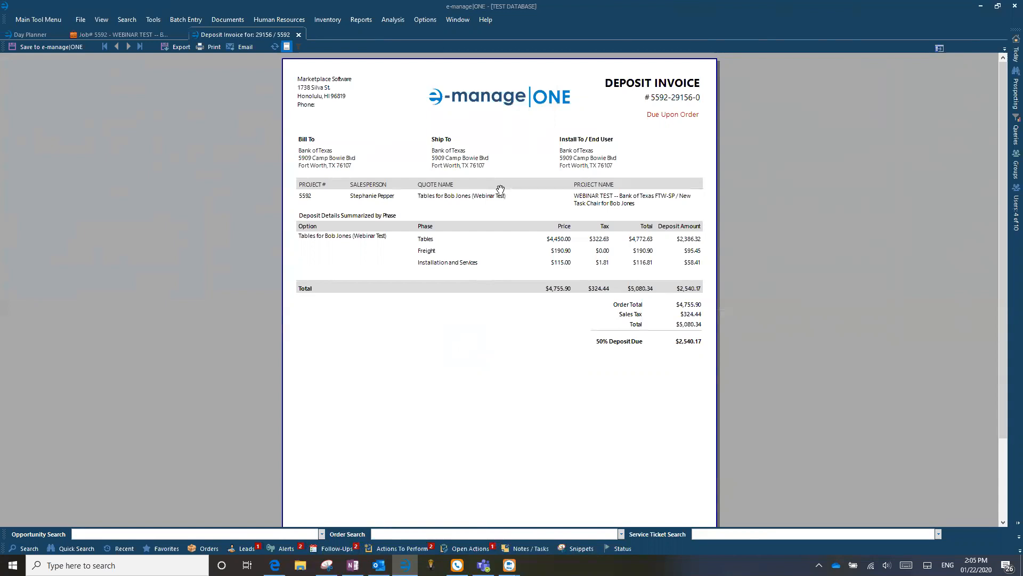
left_click(1009, 49)
left_click(299, 34)
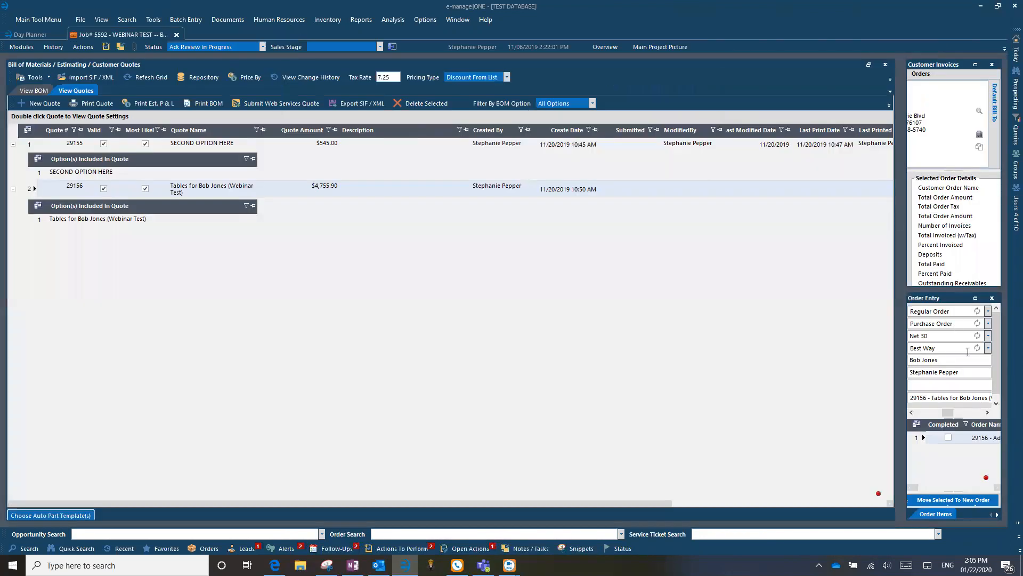
Enlarge Customer Invoices and start a new invoice for order 29156 at $5,080.34.
left_click(975, 64)
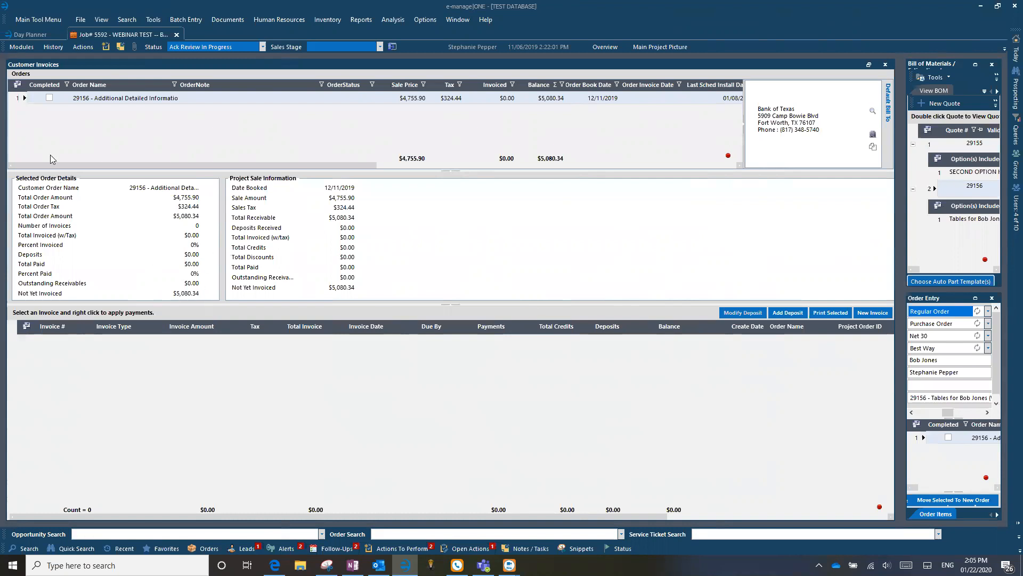
left_click(187, 97)
left_click(21, 100)
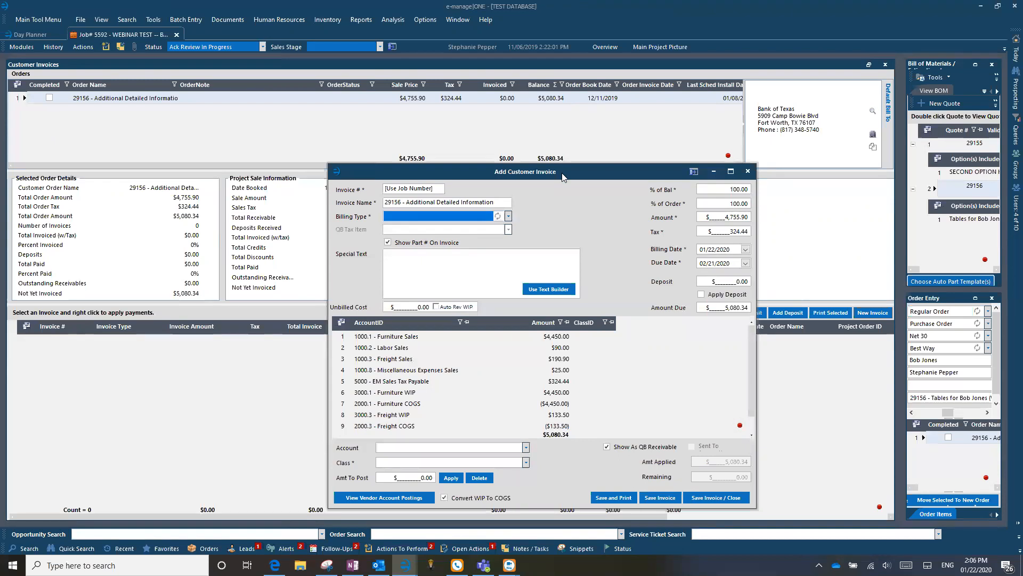
left_click_drag(562, 173, 557, 131)
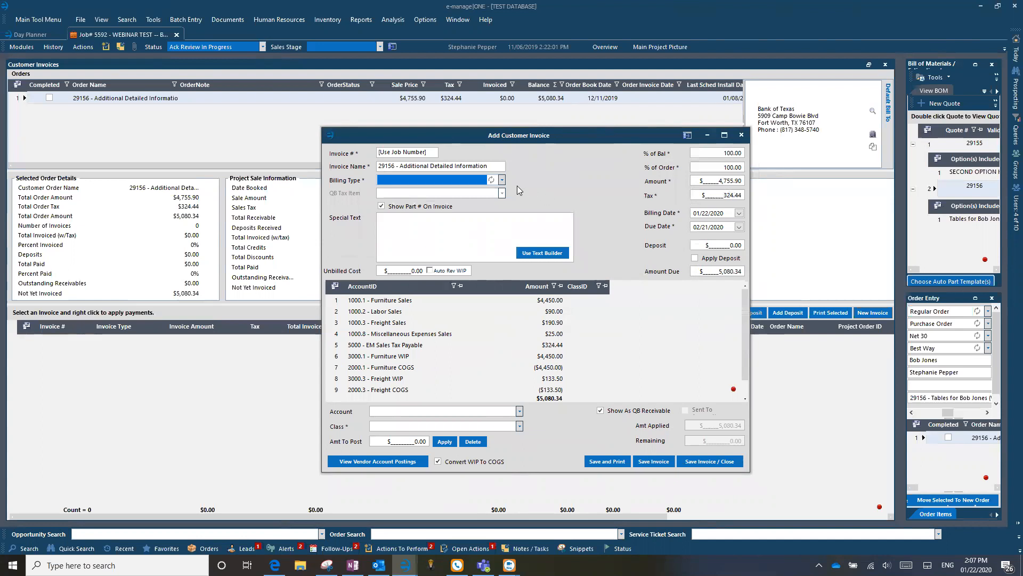
left_click(407, 346)
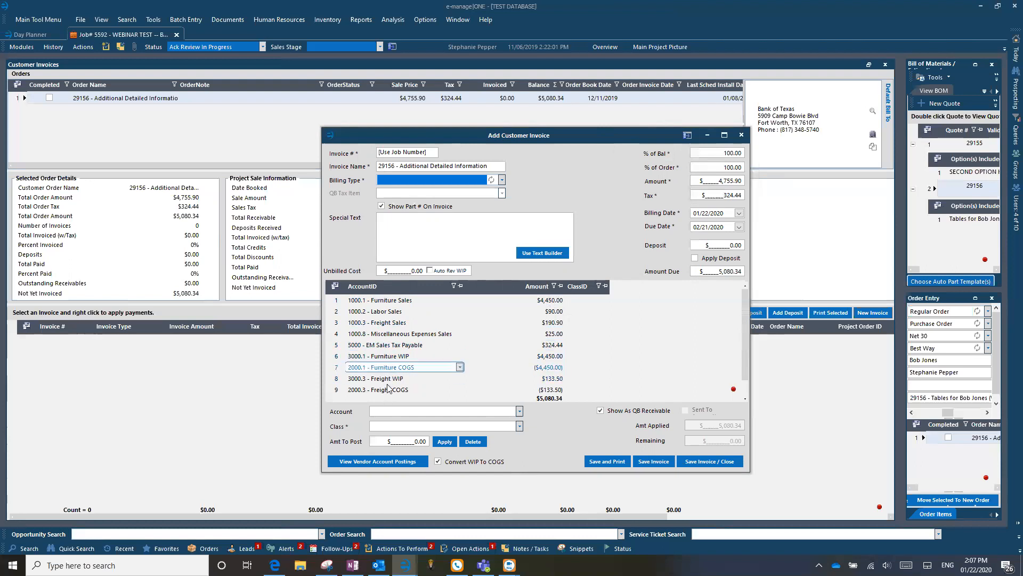
scroll(391, 393, "down", 1)
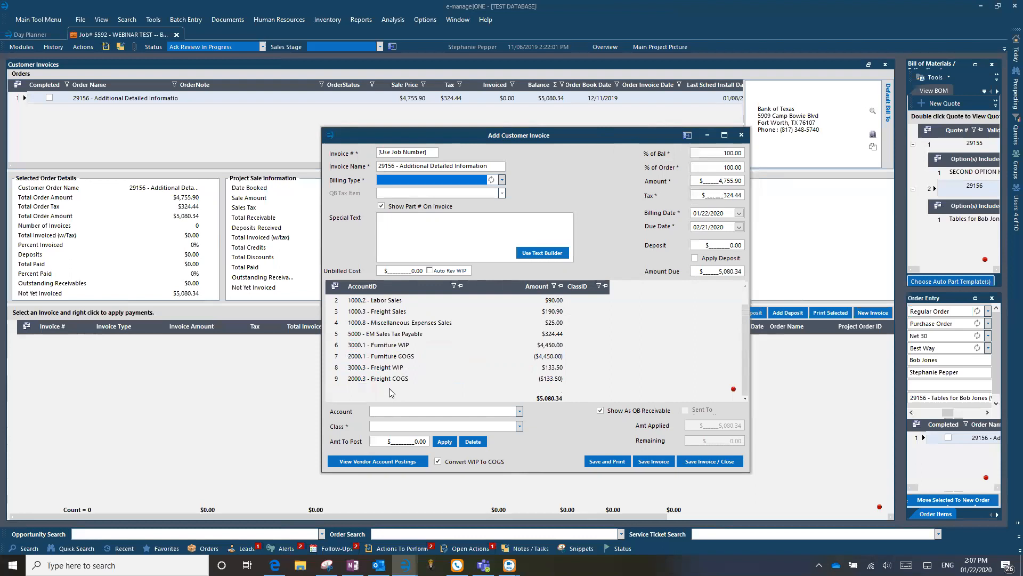
scroll(389, 393, "up", 1)
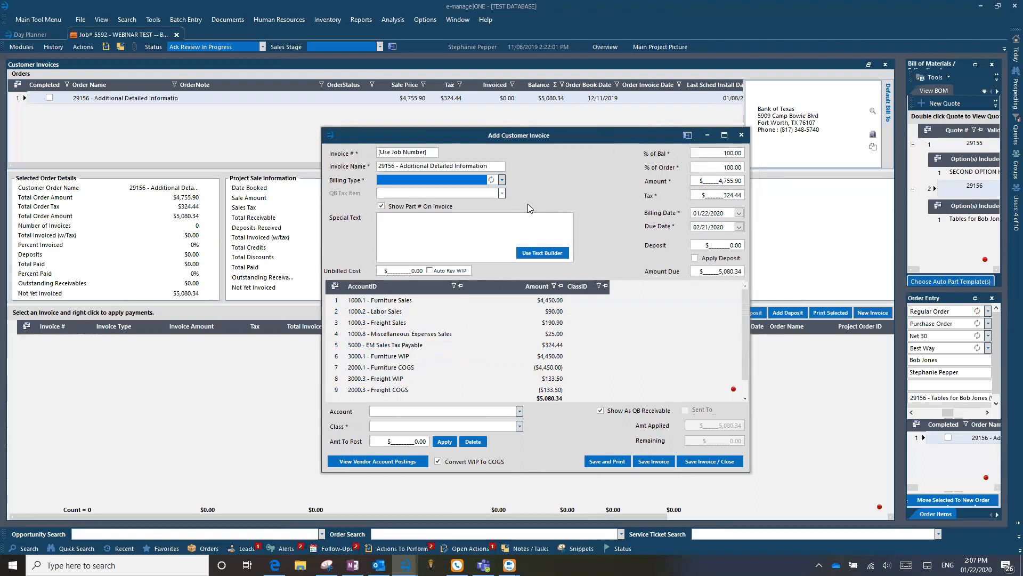
Set the new invoice's Billing Type to Final.
left_click(502, 180)
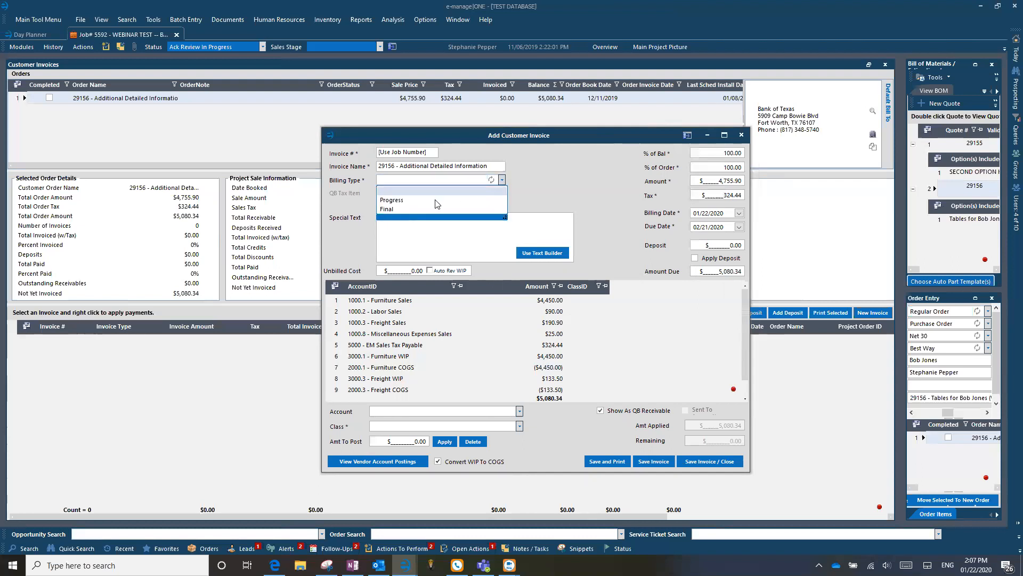
left_click(408, 209)
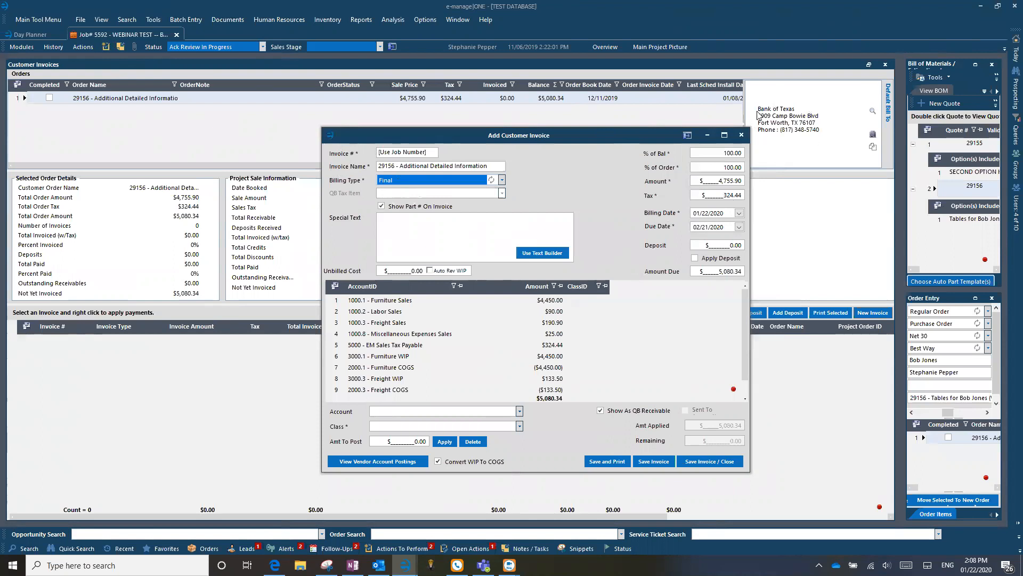
Set the invoice billing date to 01/22/2020, making it due 02/21/2020.
left_click(738, 228)
left_click(739, 228)
left_click(739, 213)
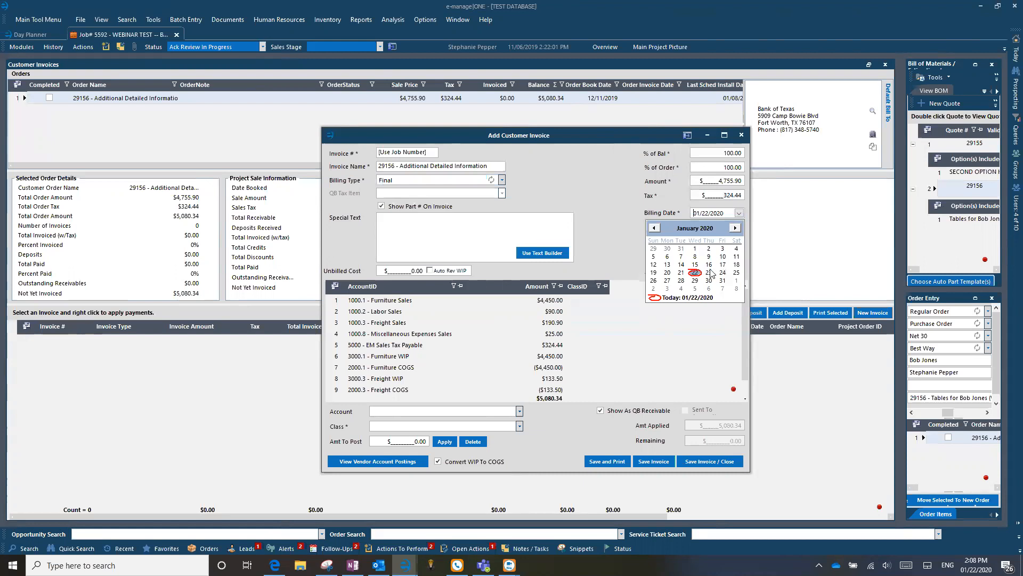
left_click(709, 273)
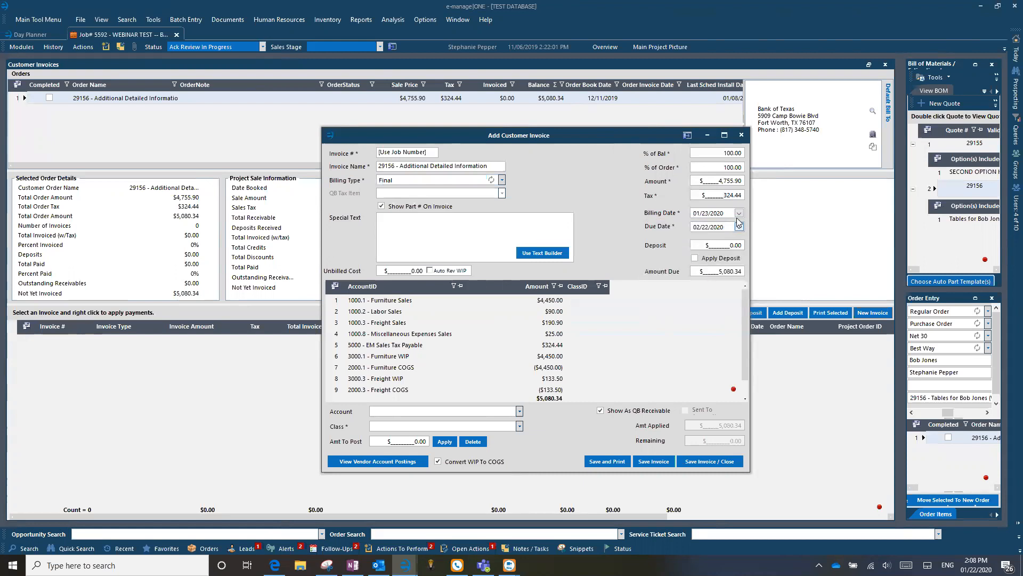
left_click(739, 213)
left_click(695, 274)
Review the Freight WIP, COGS and Sales account lines, then save and print the final invoice.
left_click(541, 381)
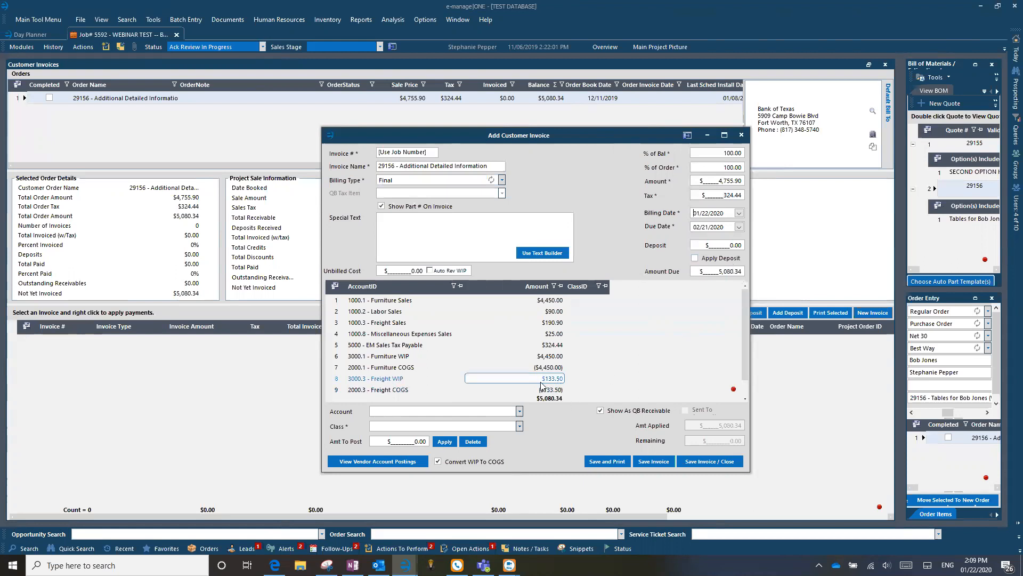
left_click(436, 385)
scroll(436, 381, "up", 1)
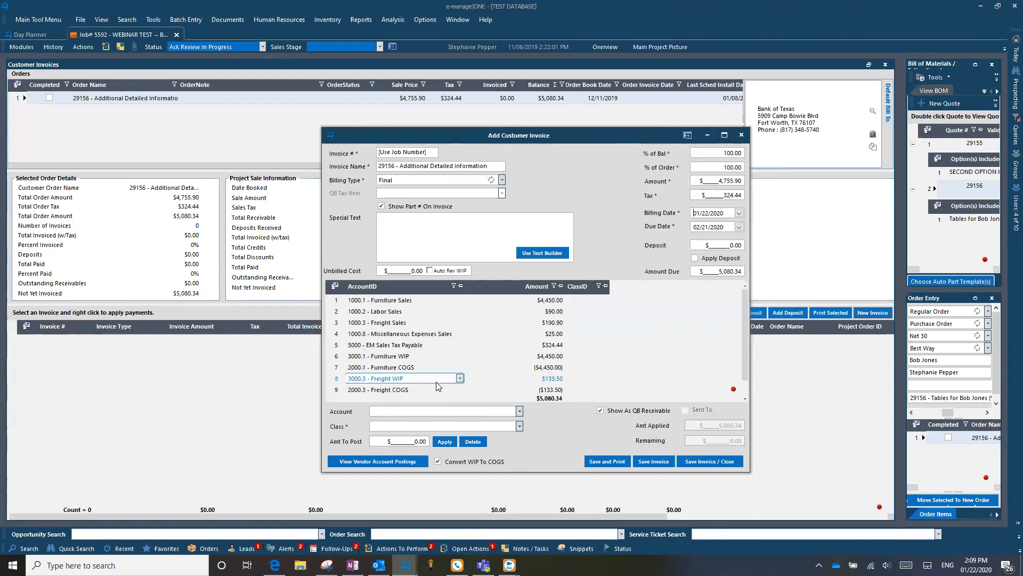
left_click(332, 324)
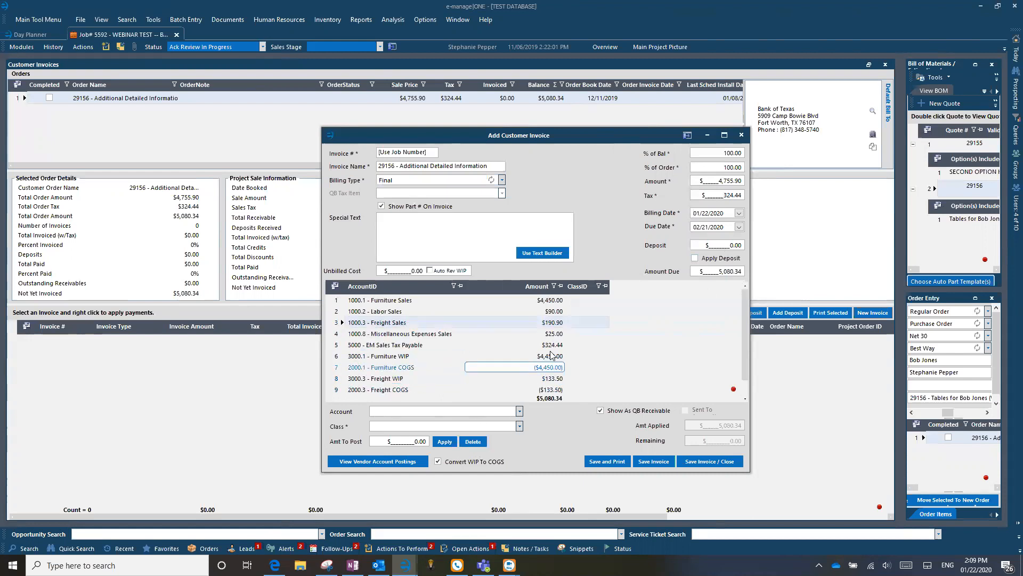
left_click(398, 322)
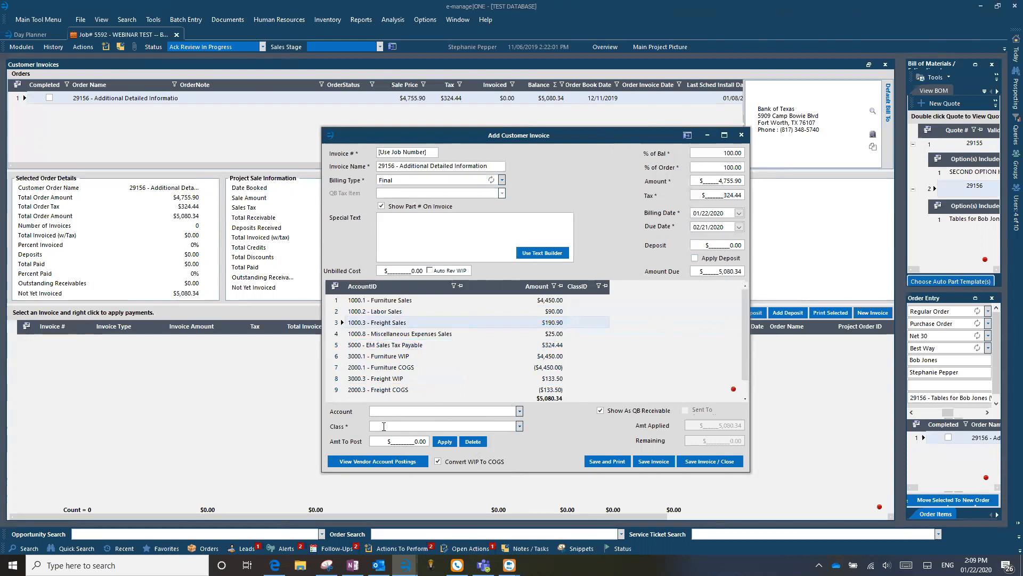
left_click(520, 411)
left_click(521, 411)
left_click(605, 461)
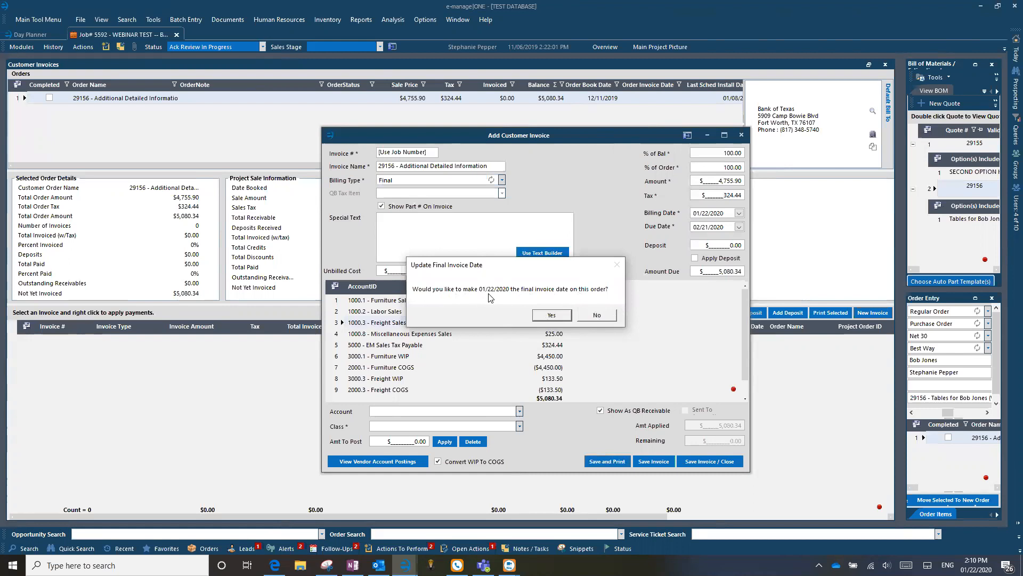
Accept 01/22/2020 as the final invoice date and preview invoice 5592-1 in its original report layout.
left_click(566, 315)
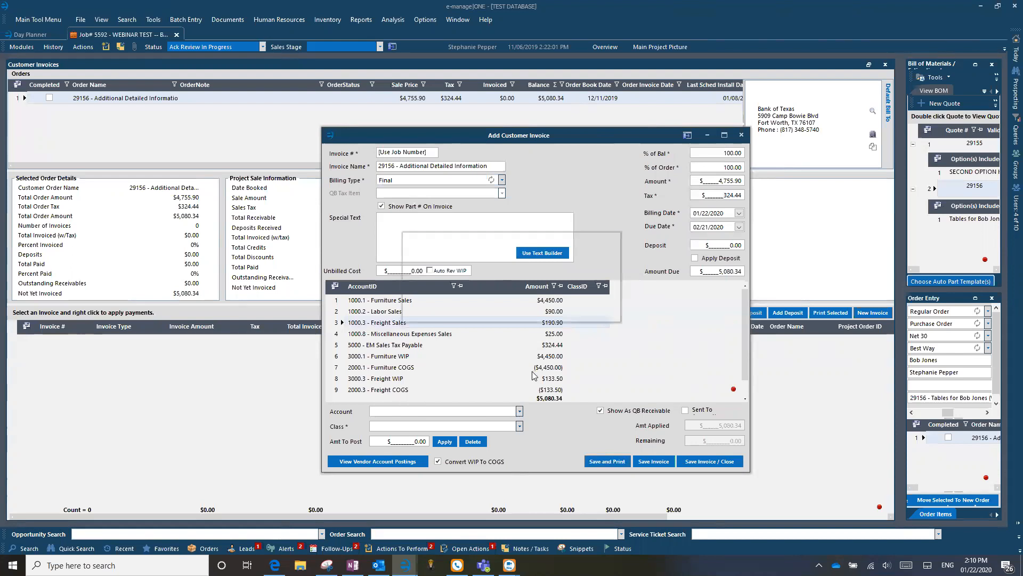
left_click(444, 309)
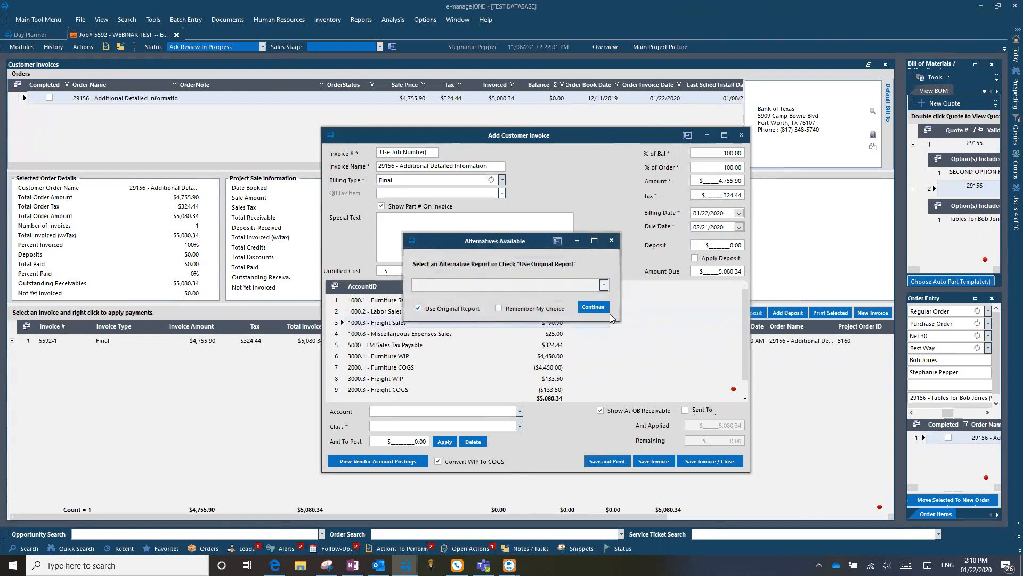
left_click(594, 307)
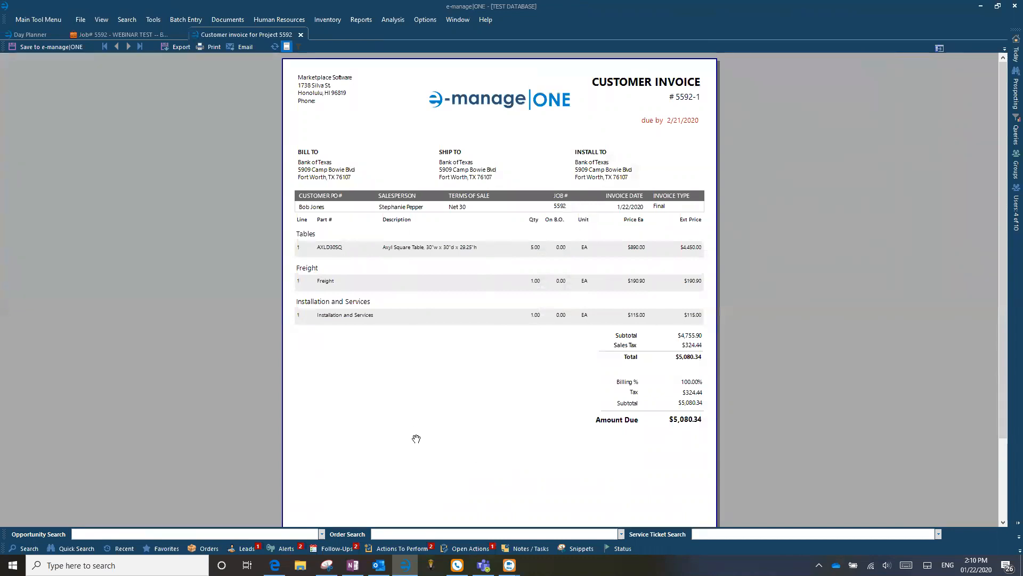
Save invoice 5592-1 to the job's documents as 'Invoice - 5592-1' with document type Customer Invoice.
left_click(36, 47)
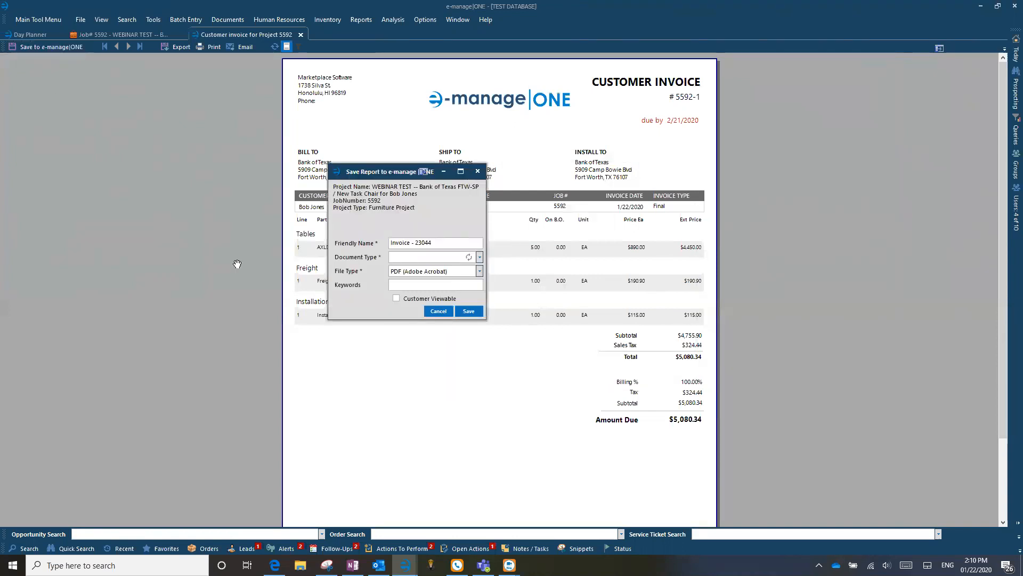
left_click_drag(430, 245, 416, 248)
left_click(106, 37)
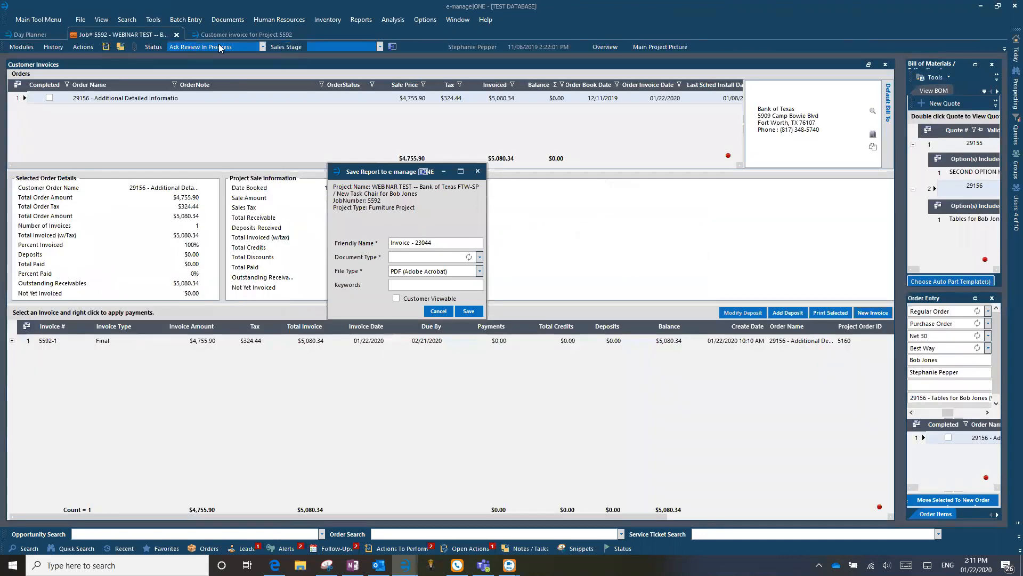
left_click(238, 35)
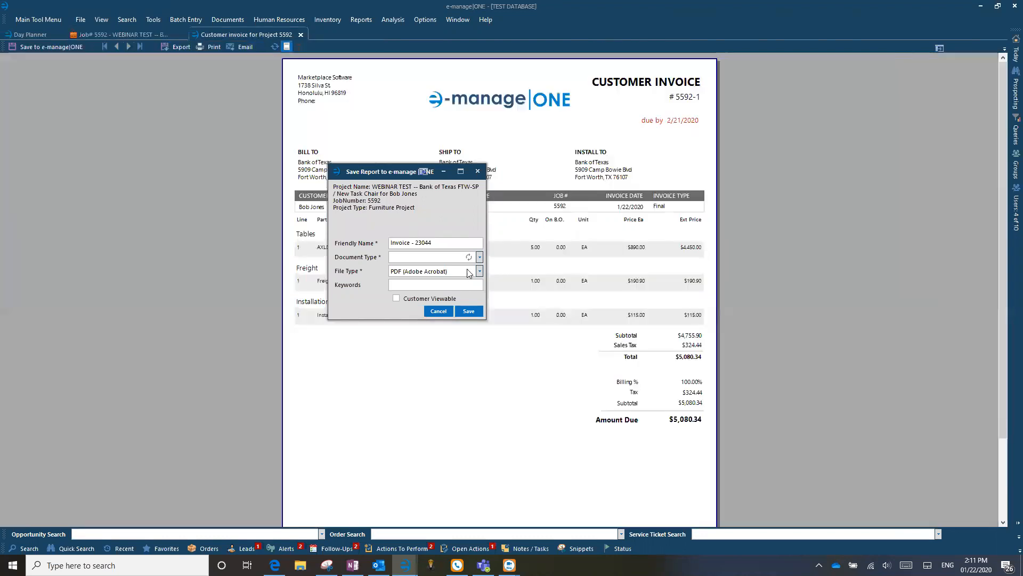
double_click(446, 245)
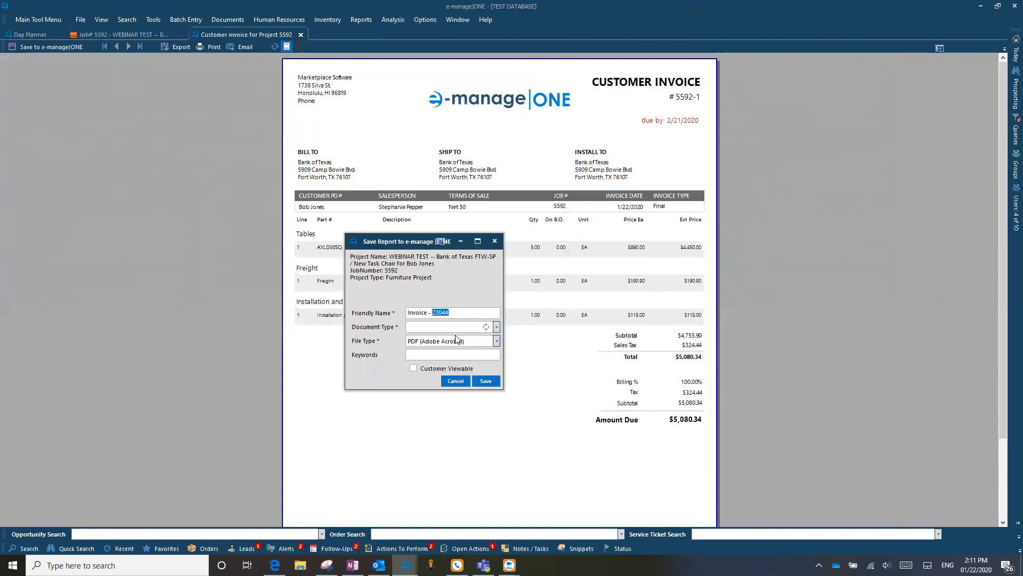
type("5592-1")
left_click(496, 327)
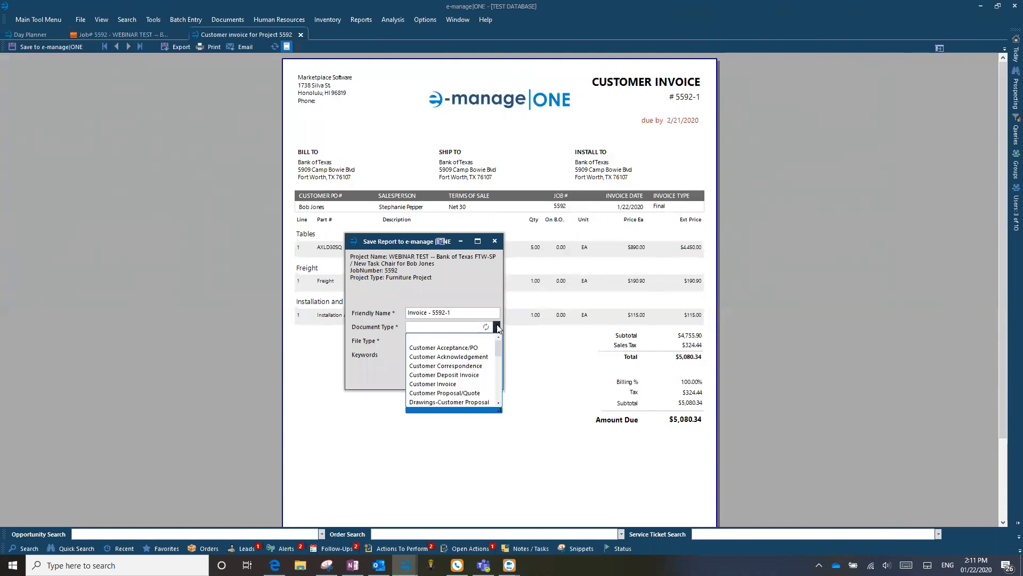
left_click(446, 384)
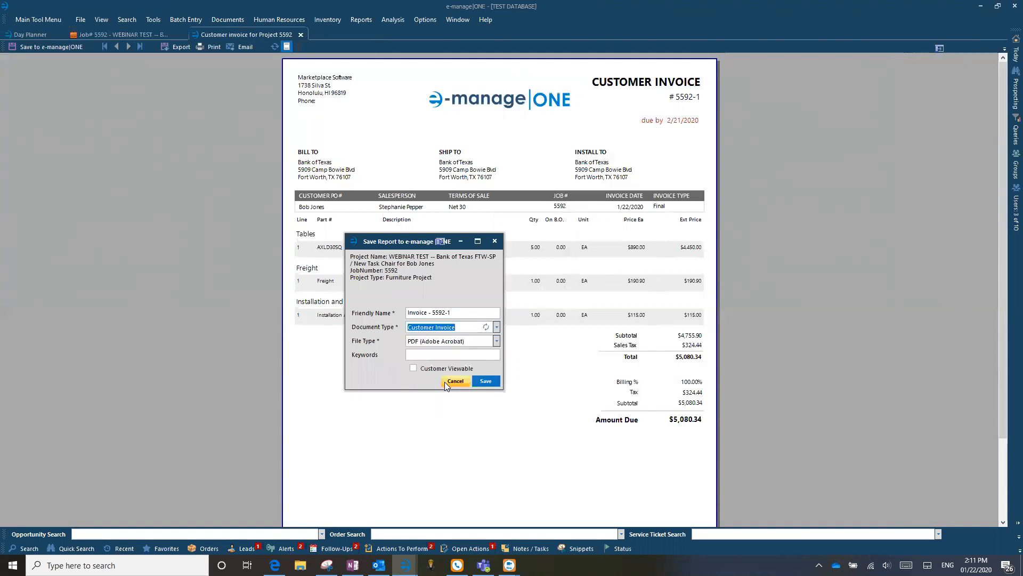
left_click(486, 380)
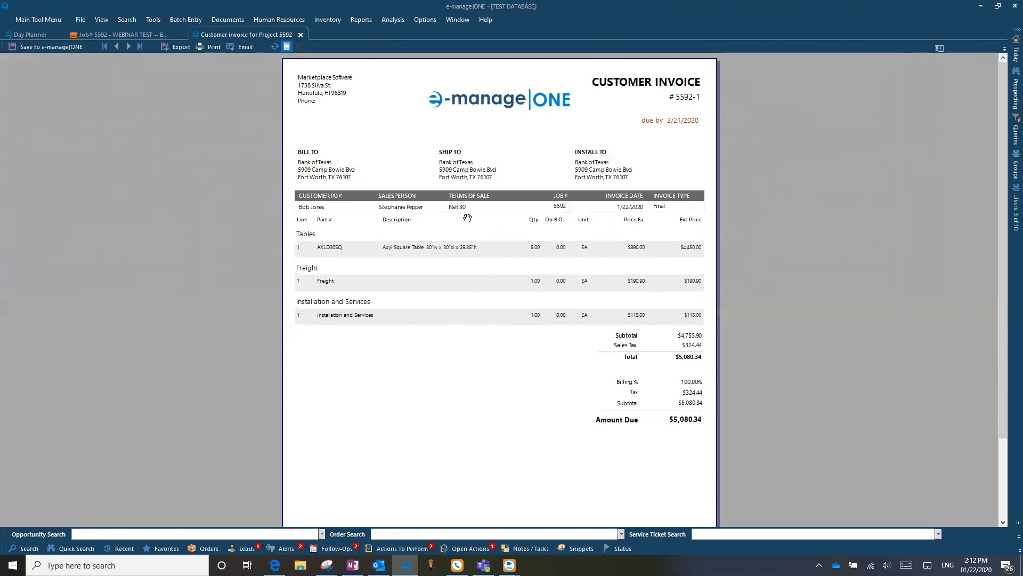
Start e-mailing the invoice and search companies for 'bank of texas'.
left_click(242, 47)
left_click(32, 546)
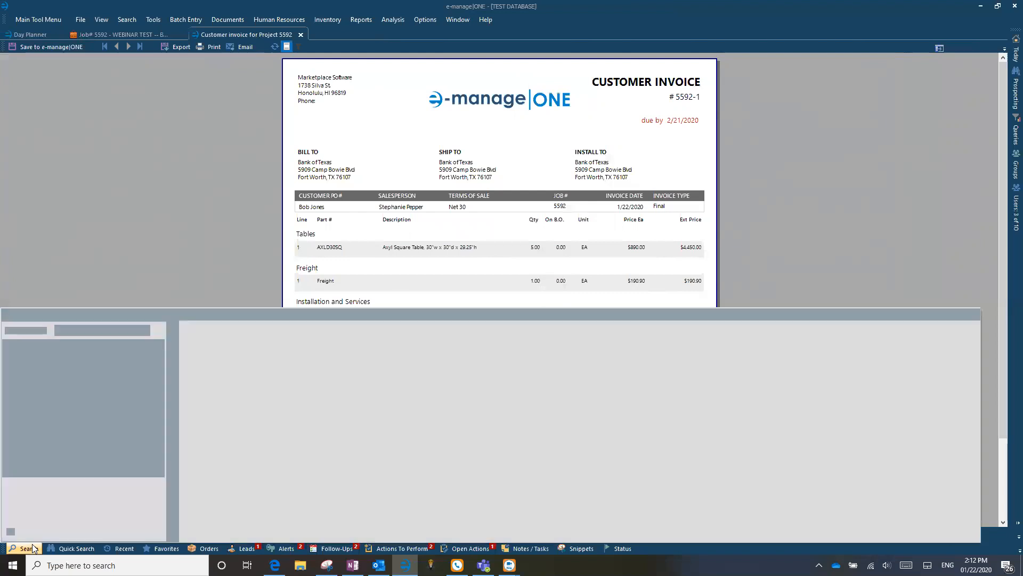
type("bank of texas")
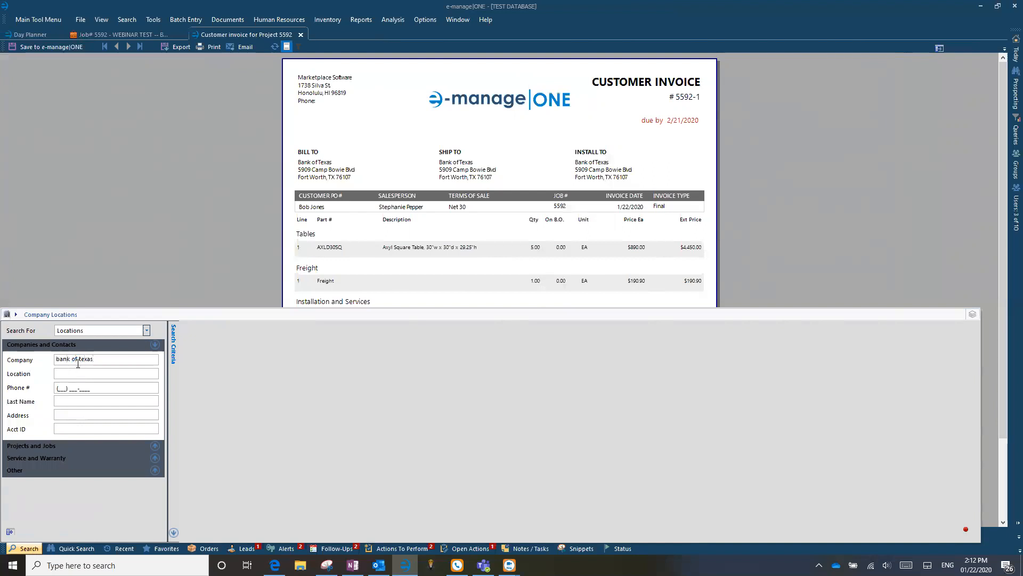
key("Return")
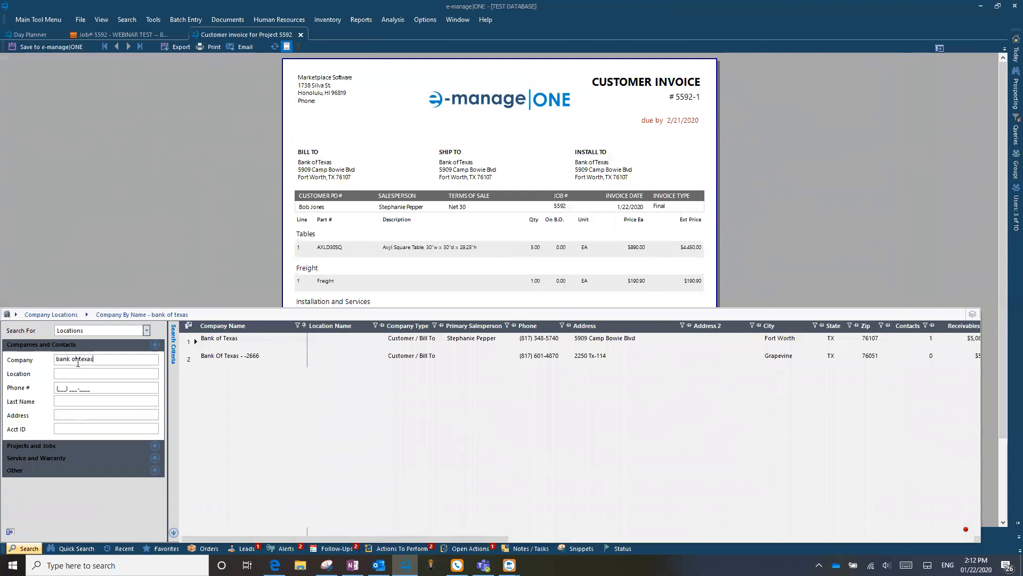
Add a quick contact for the Bank of Texas company from its Actions menu.
right_click(193, 341)
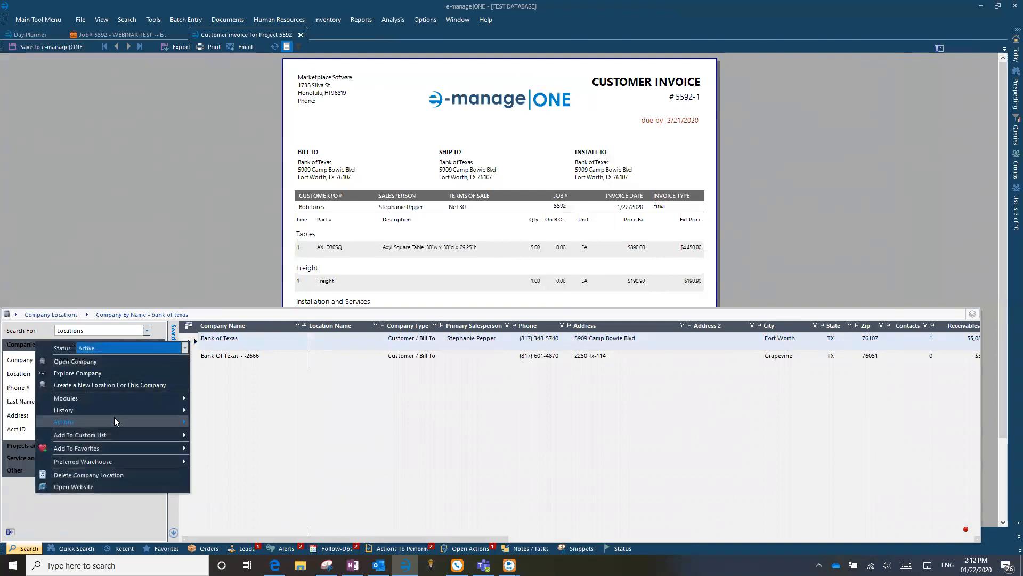
mouse_move(113, 421)
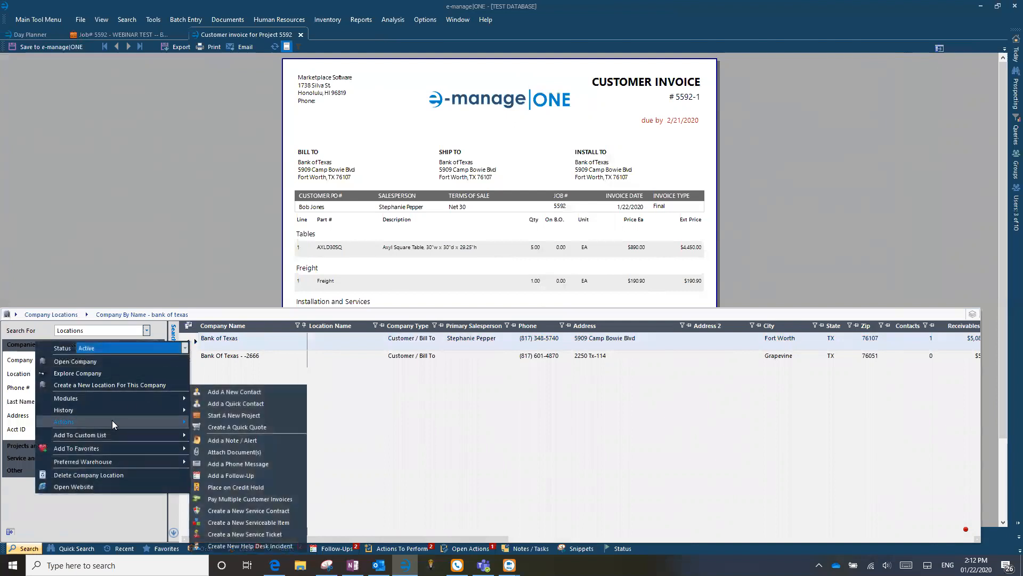
left_click(237, 403)
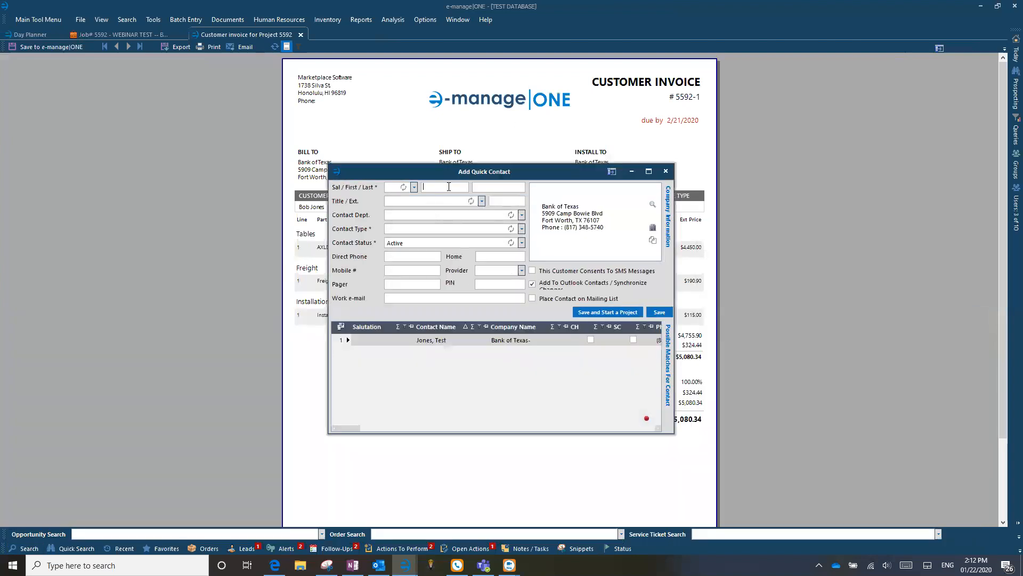
Name the quick contact Bank of Texas AP, set type Accounts Payable, and fill in its work e-mail.
type("Bank of")
type(" Texa")
type("AP")
left_click(522, 230)
left_click_drag(524, 264, 519, 299)
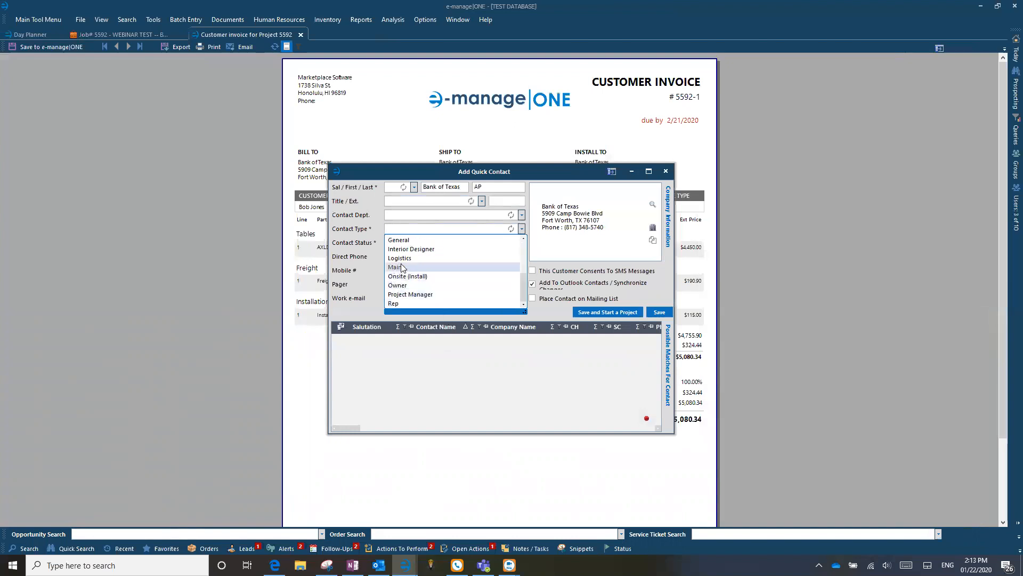
scroll(423, 304, "up", 3)
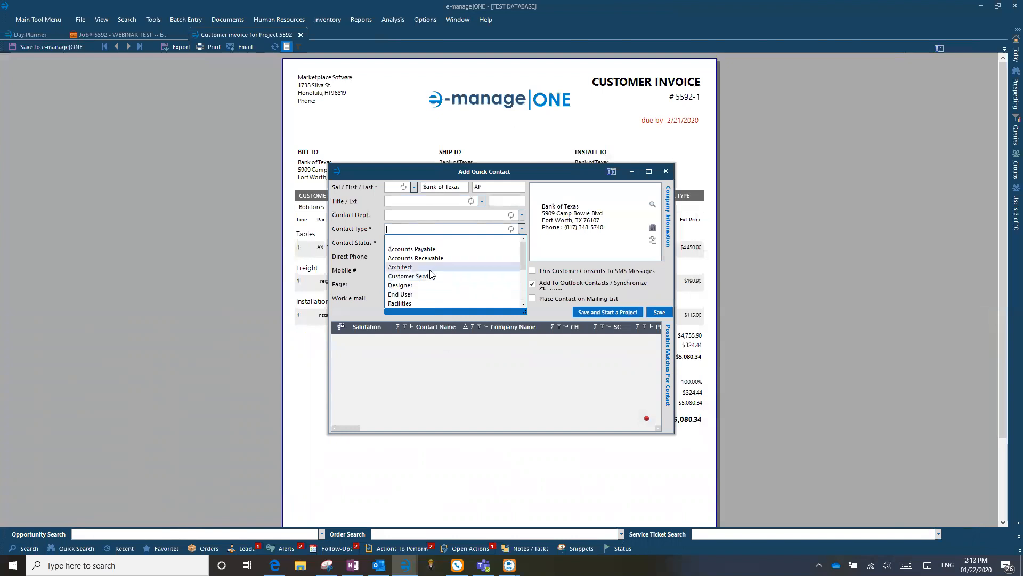
left_click(431, 252)
left_click(404, 298)
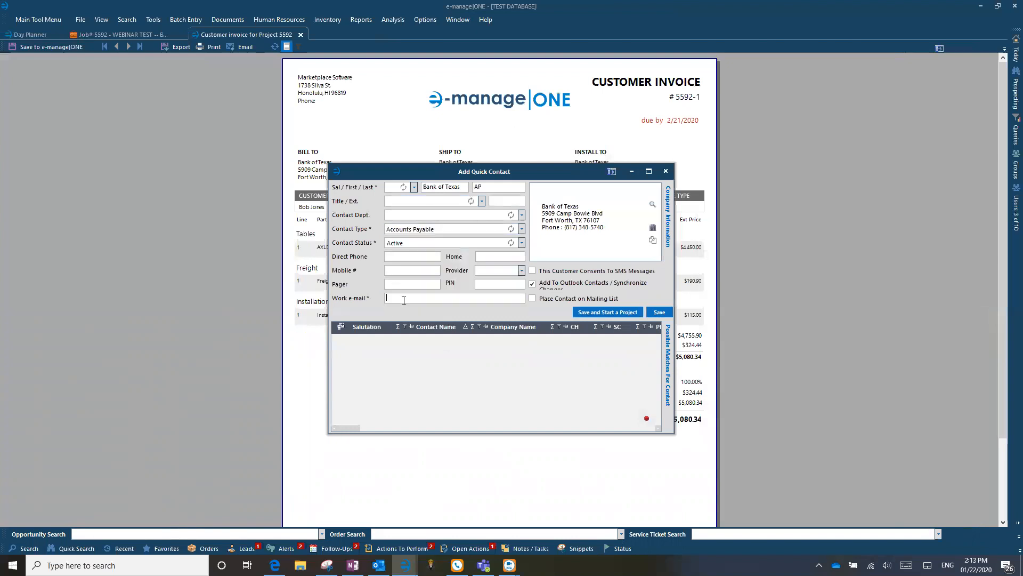
Save the contact and name the PDF attachment 'Invoice 5592-1' for the e-mail.
left_click(666, 171)
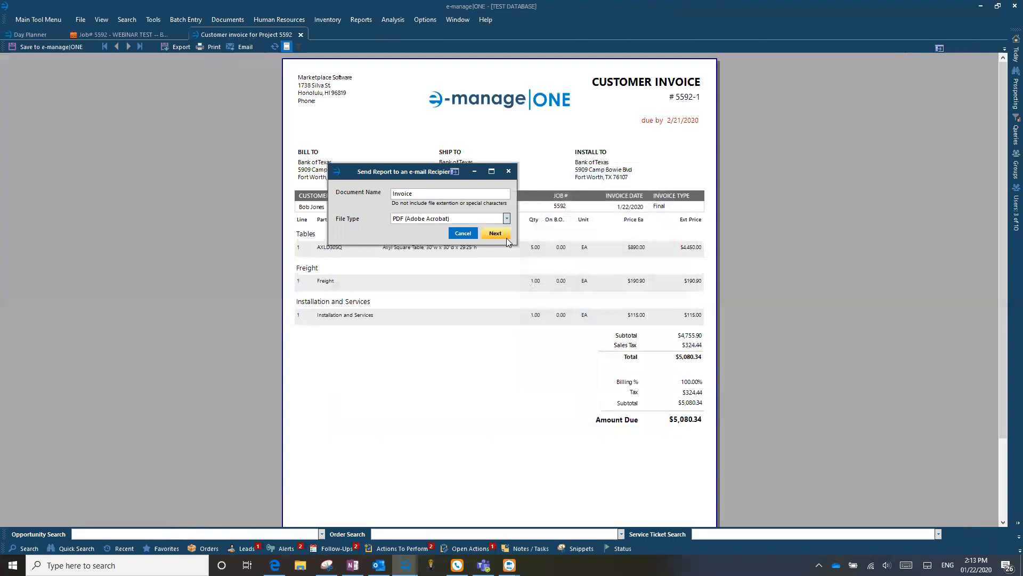
left_click(427, 195)
type("5592-1")
left_click_drag(445, 193, 317, 193)
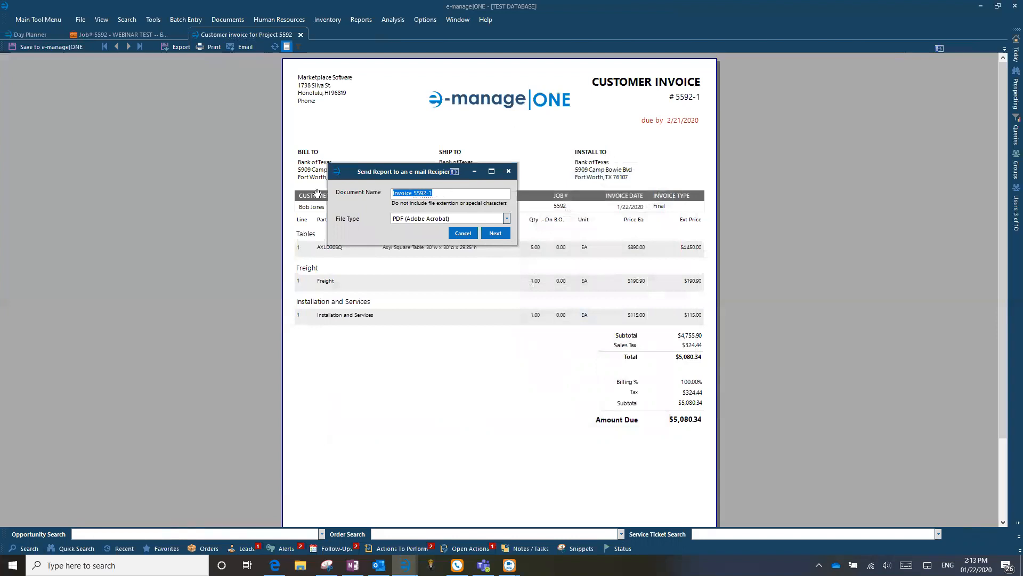
left_click(501, 235)
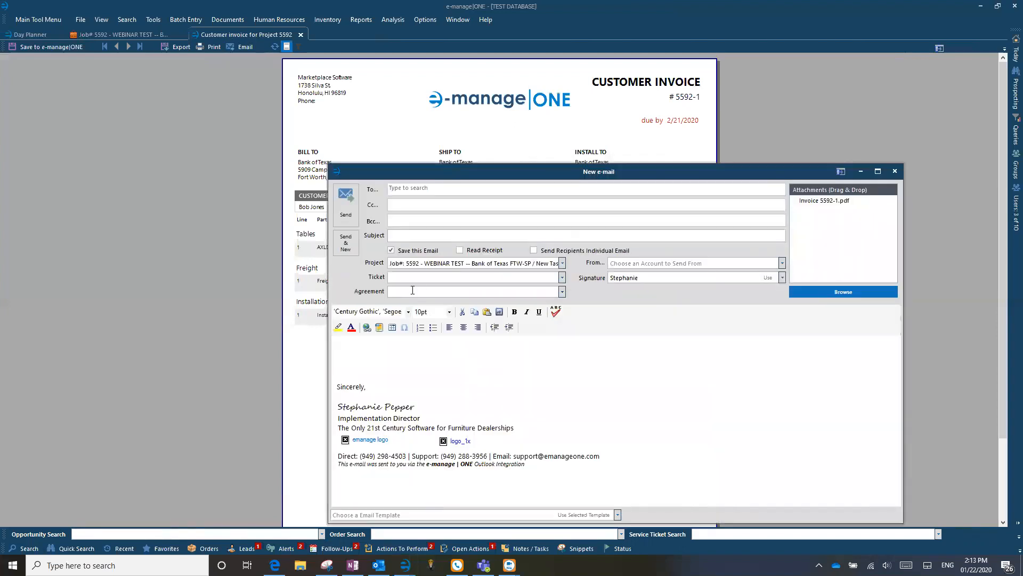
Address the e-mail to the Bank of Texas AP contact.
left_click(413, 190)
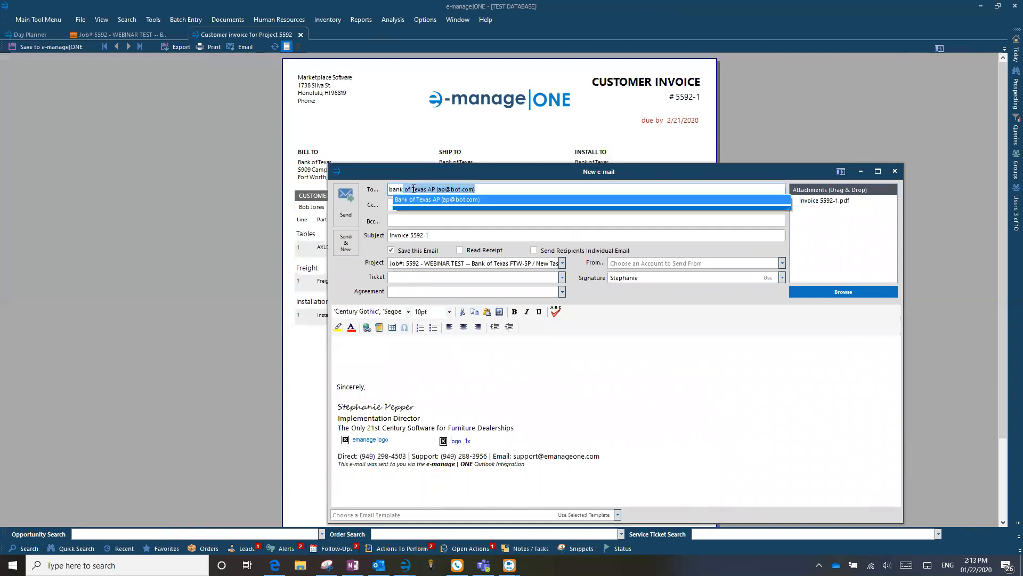
left_click(431, 200)
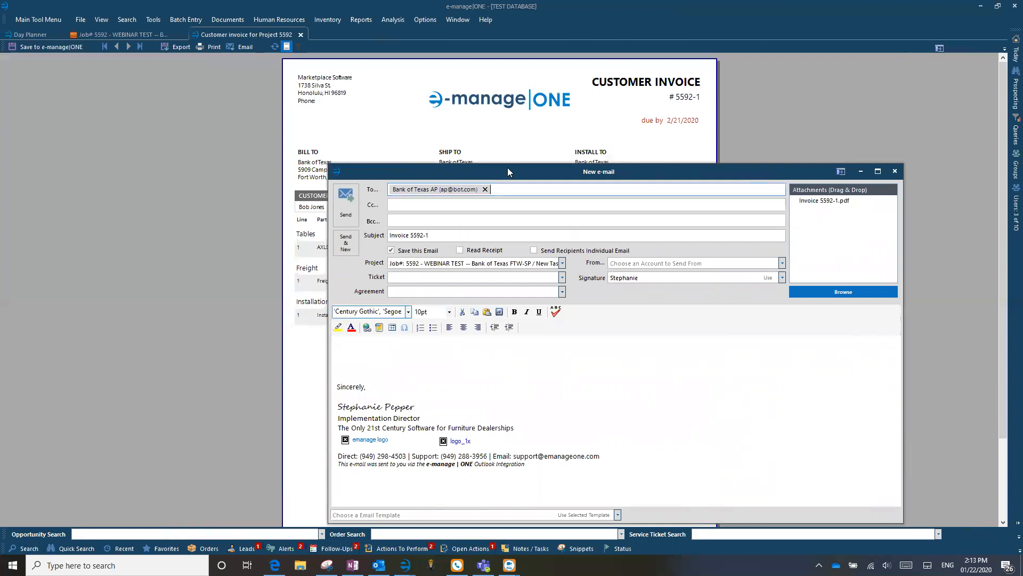
left_click_drag(510, 172, 476, 122)
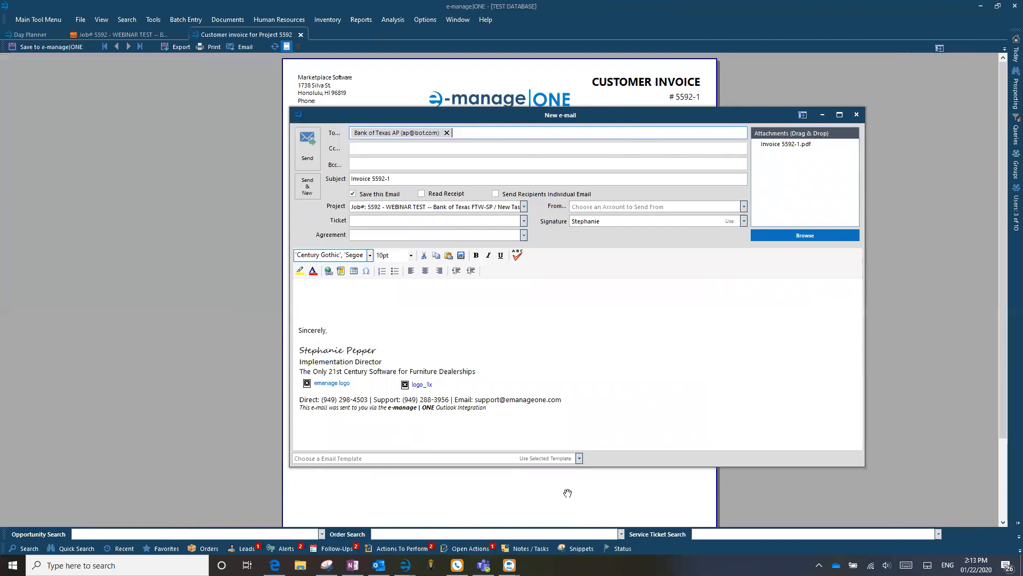
Look through the e-mail templates and configuration options without changing anything.
left_click(580, 458)
left_click(581, 458)
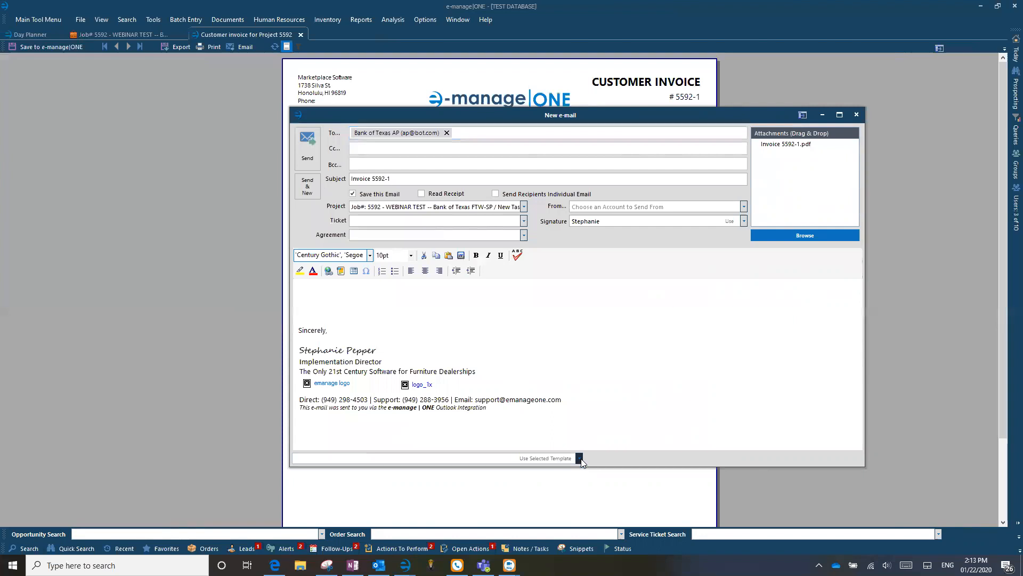
left_click(150, 19)
mouse_move(129, 43)
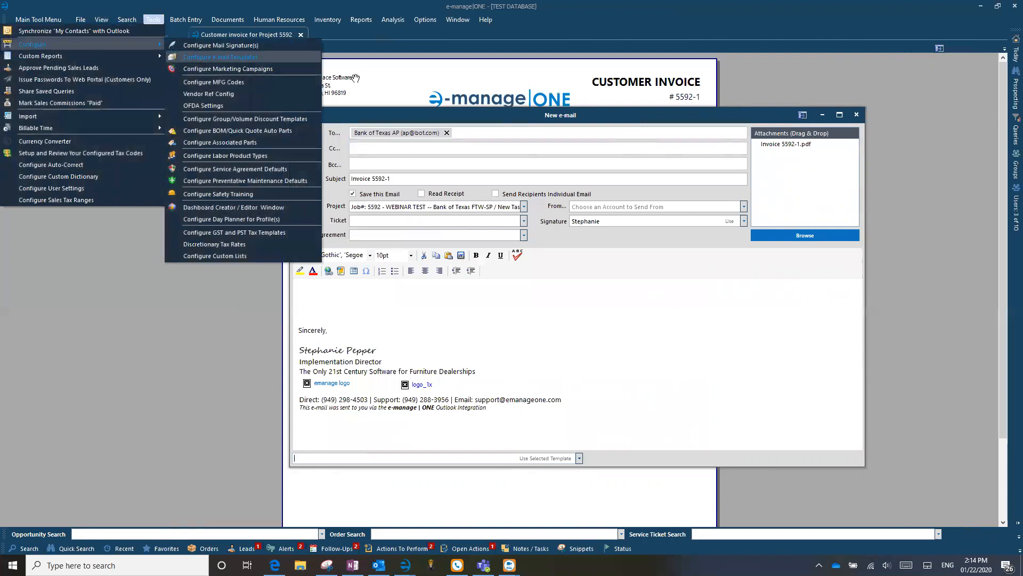
left_click(491, 117)
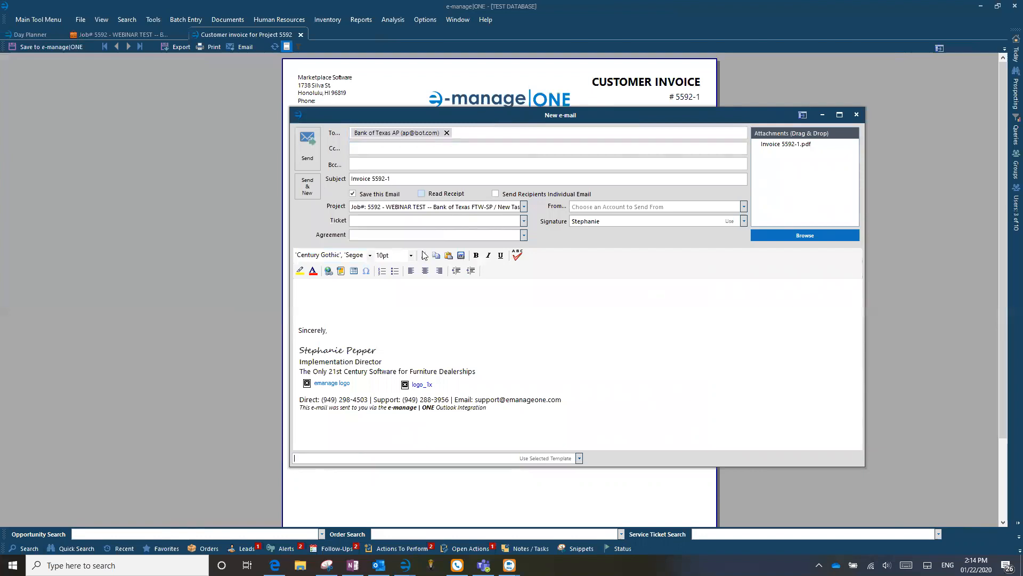
left_click(578, 458)
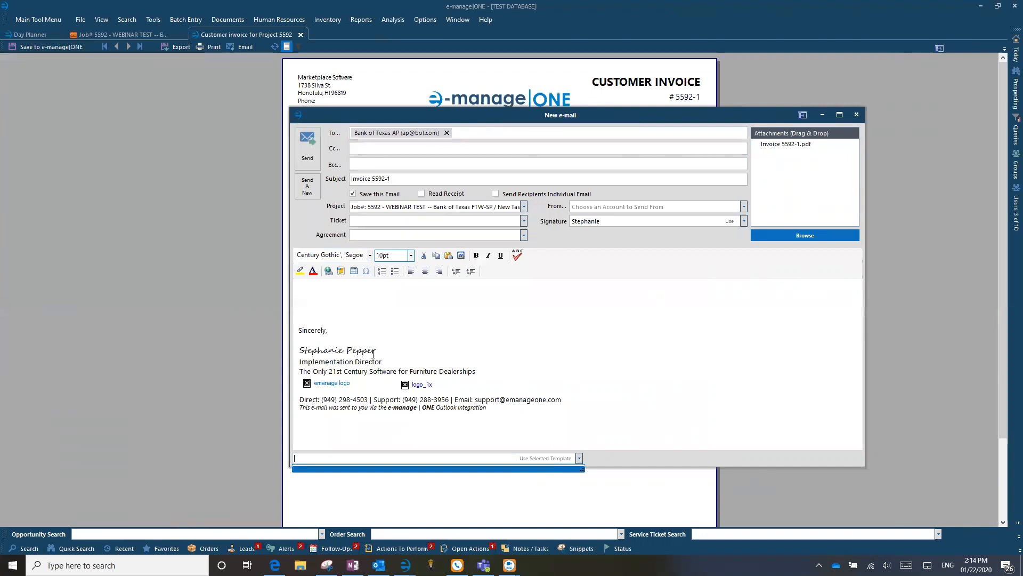
left_click(477, 116)
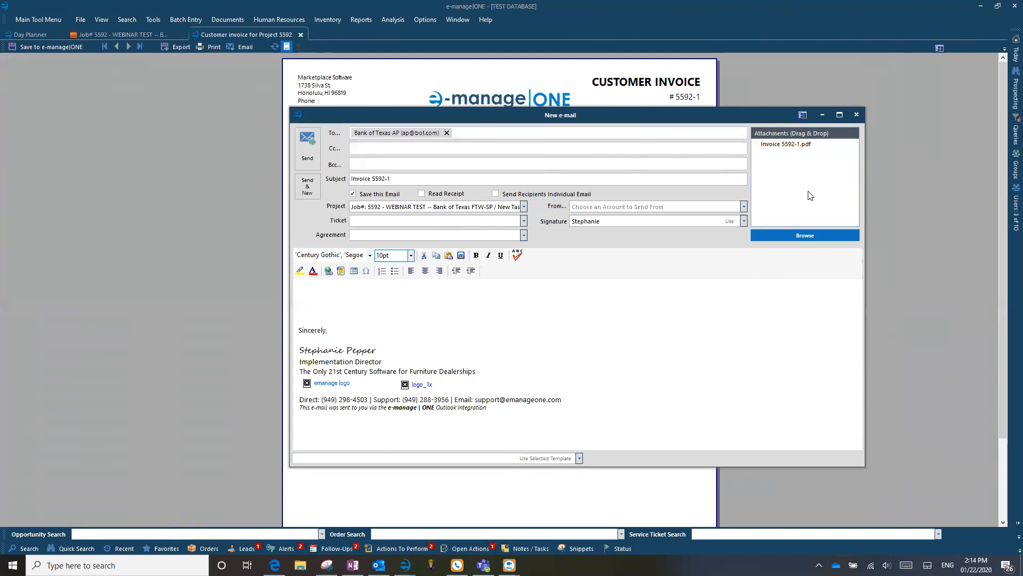
Attach Allseating PO 5592-1 from job 5592's Vendor PO documents to the invoice e-mail.
left_click(106, 35)
left_click(53, 47)
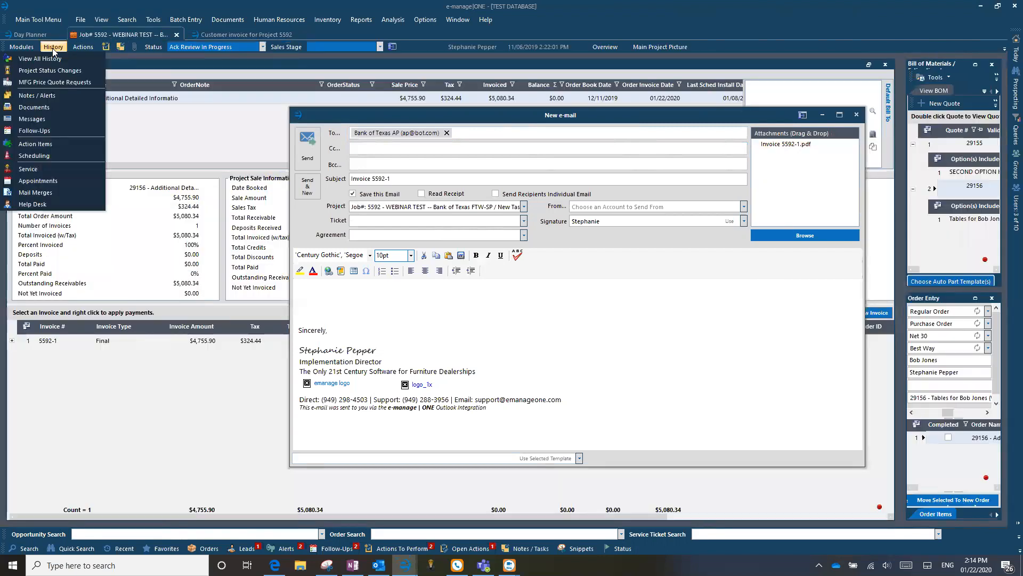
left_click(39, 107)
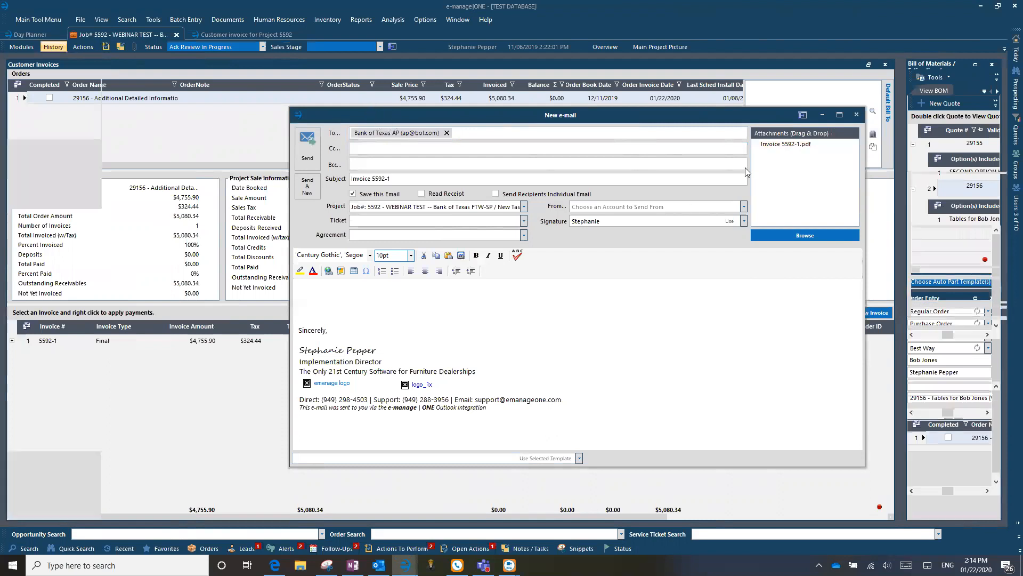
left_click(11, 121)
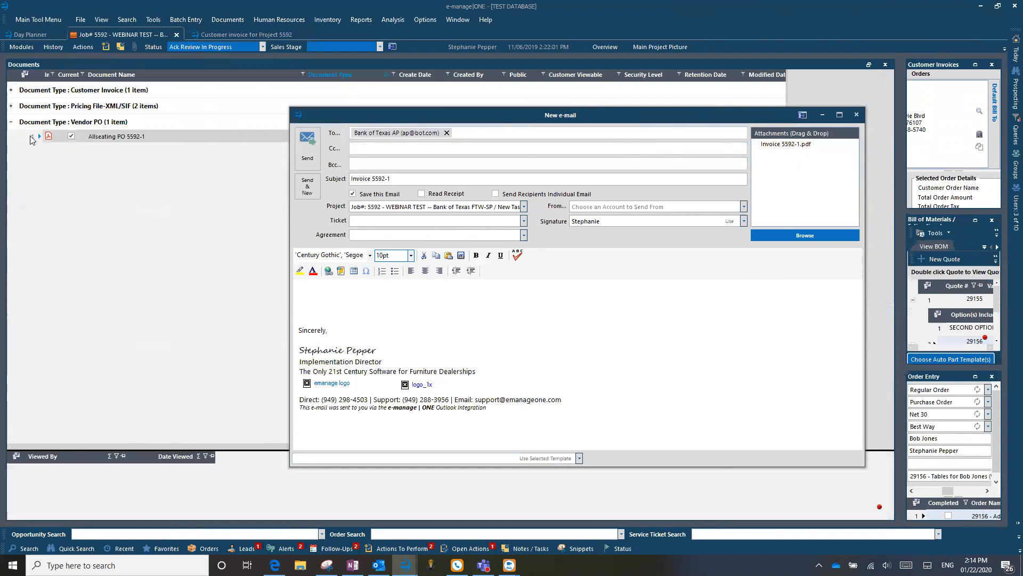
left_click_drag(32, 138, 809, 169)
left_click(231, 36)
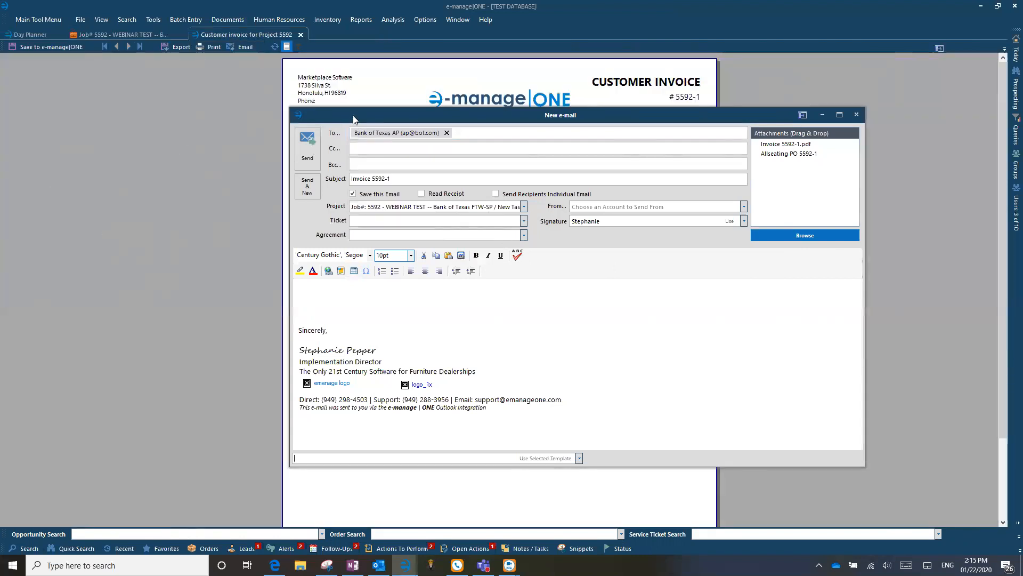
left_click_drag(354, 119, 364, 174)
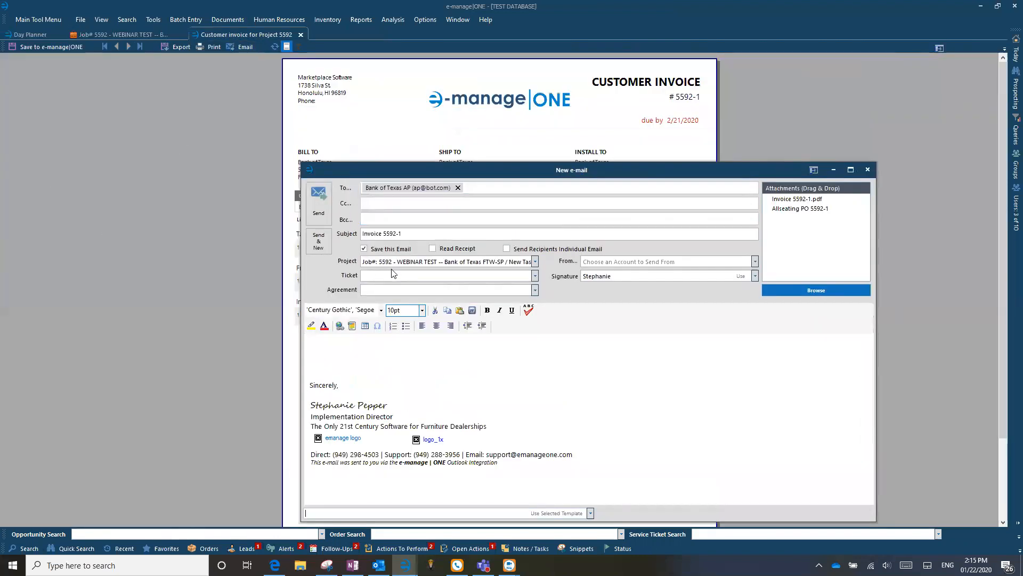
Leave the From account unchanged and send the invoice e-mail to Bank of Texas AP.
left_click(756, 264)
left_click(757, 264)
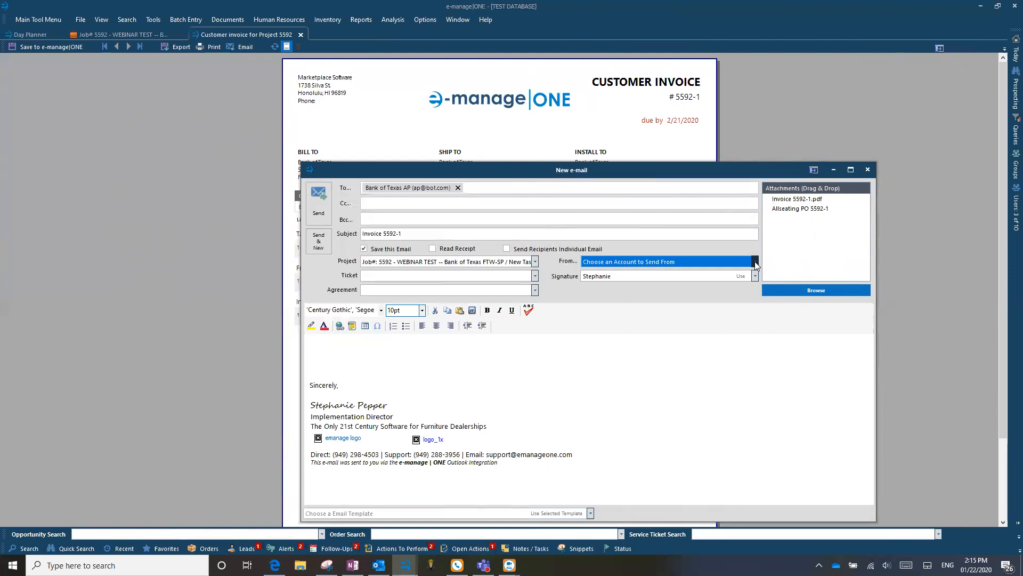
left_click(755, 262)
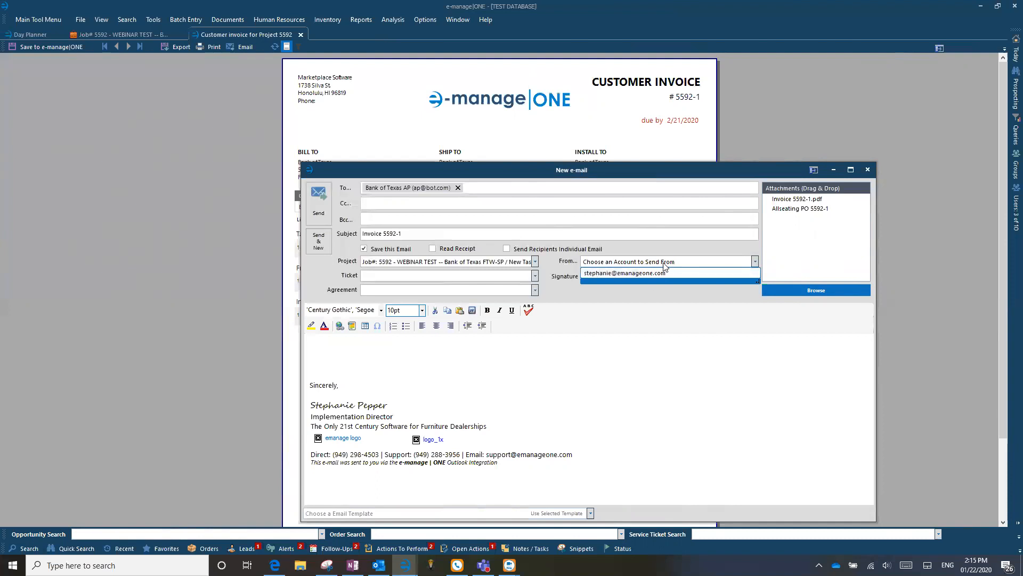
left_click(755, 261)
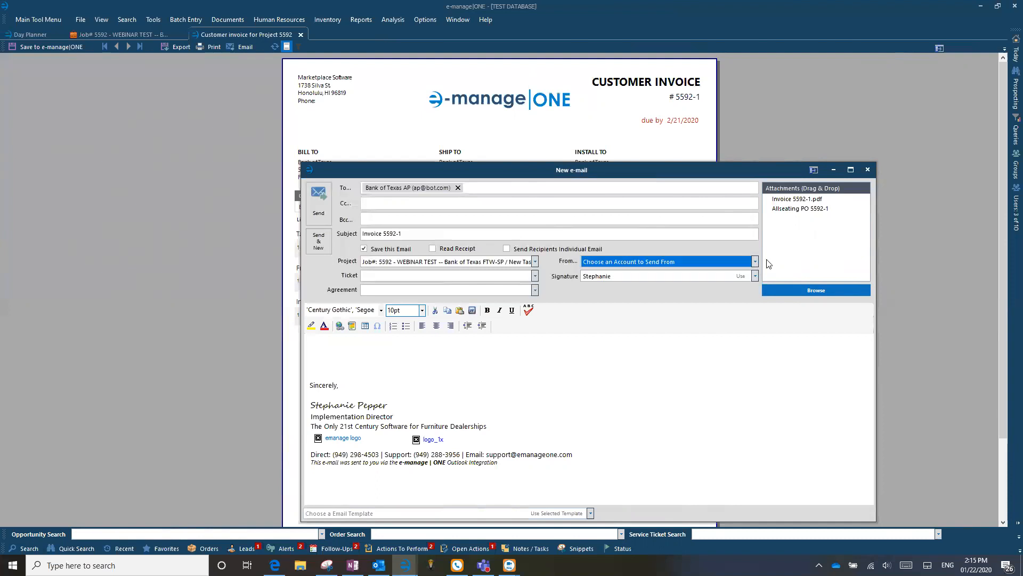
left_click(322, 216)
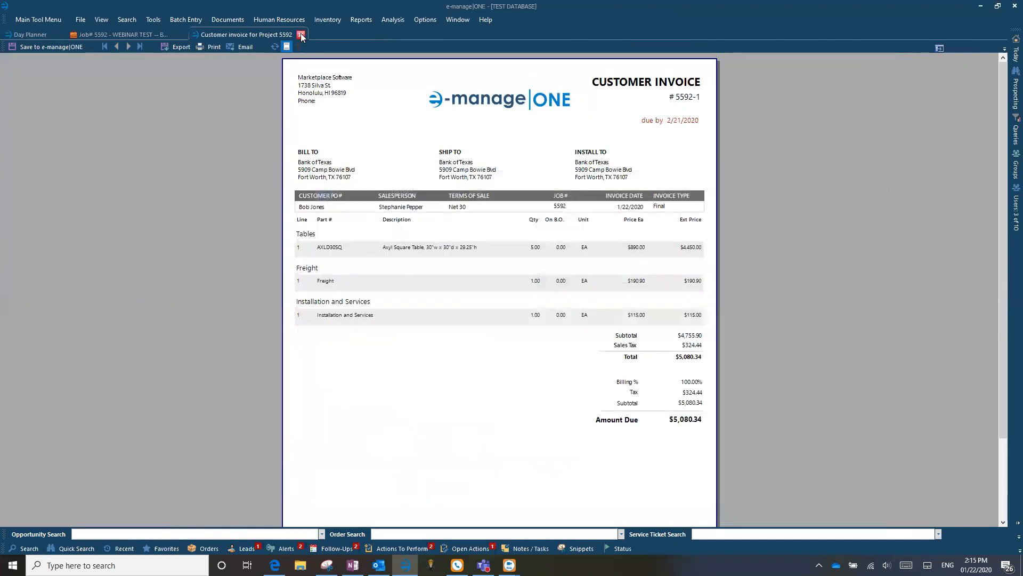
Close the invoice preview and delete invoice 5592-1 from the order's Customer Invoices.
left_click(300, 34)
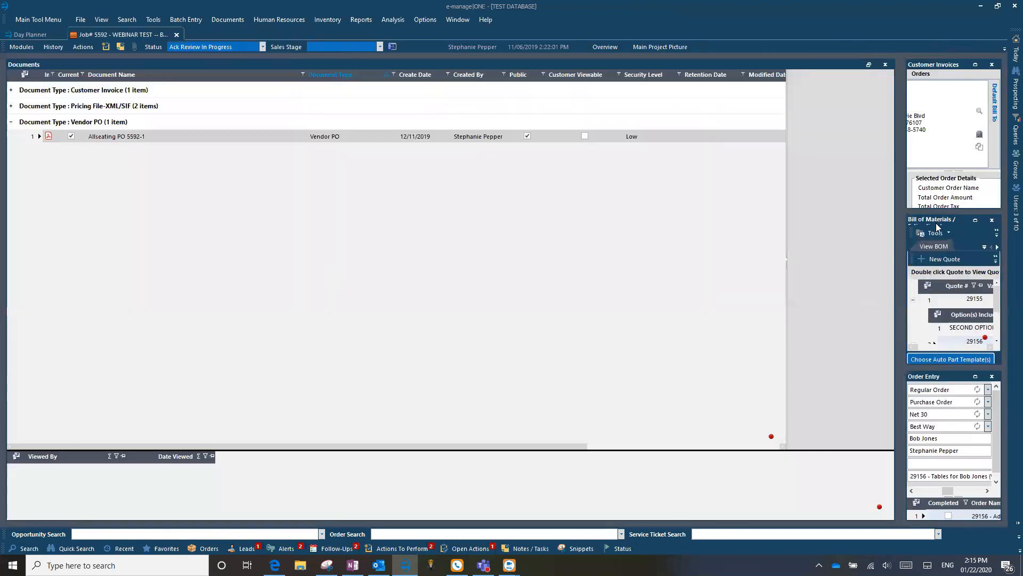
left_click(977, 65)
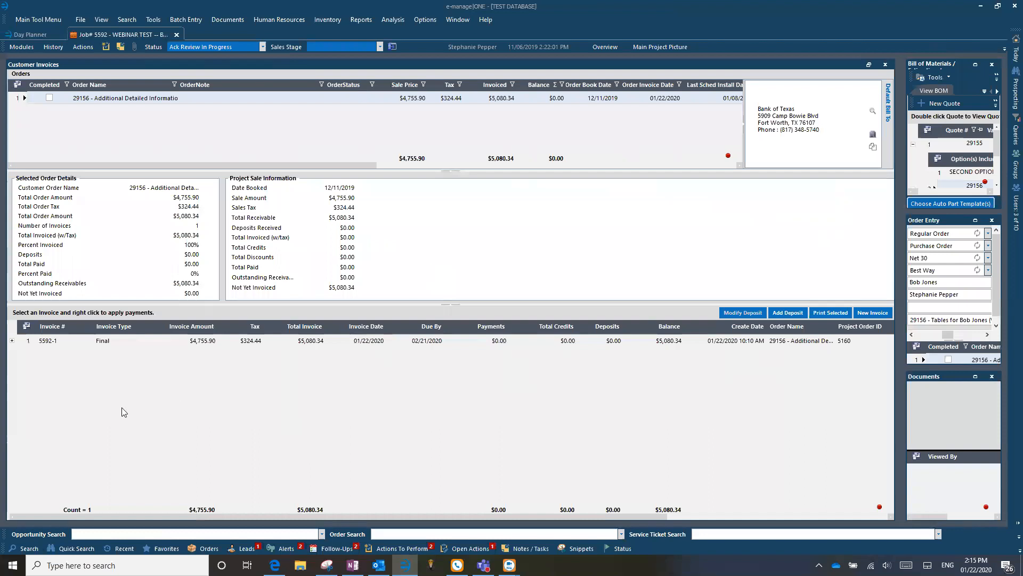
left_click(28, 341)
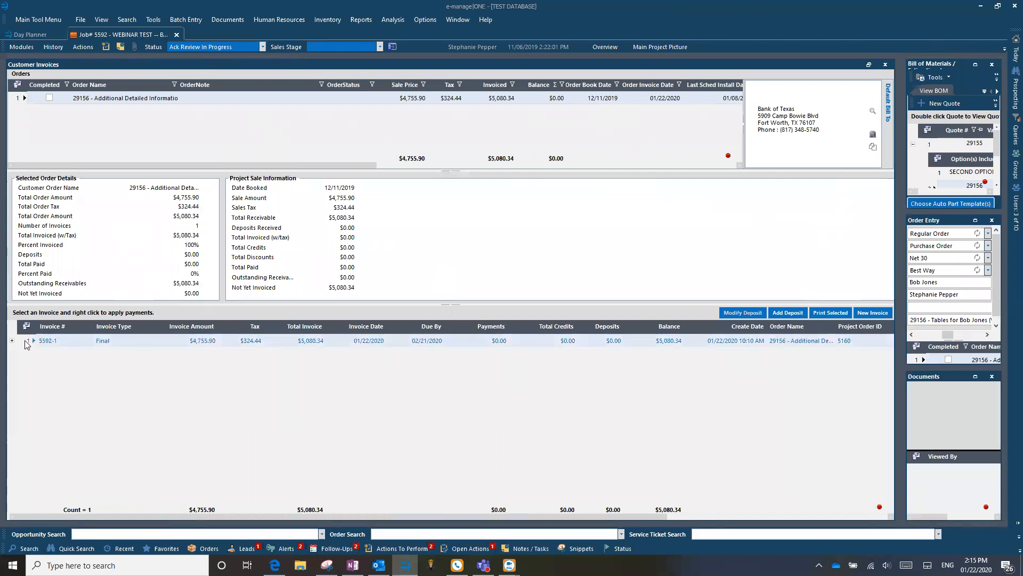
right_click(26, 344)
left_click(37, 386)
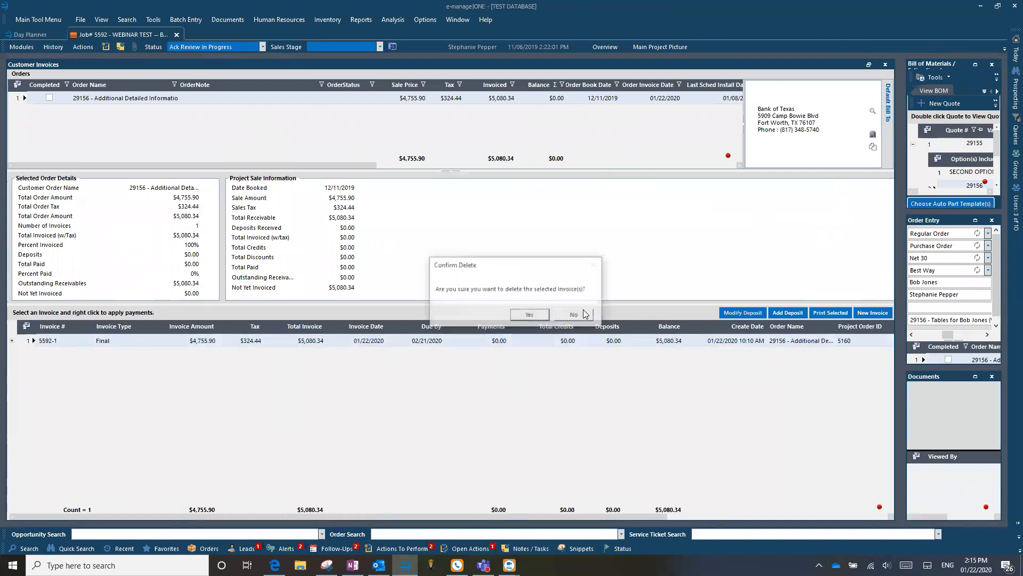
left_click(524, 316)
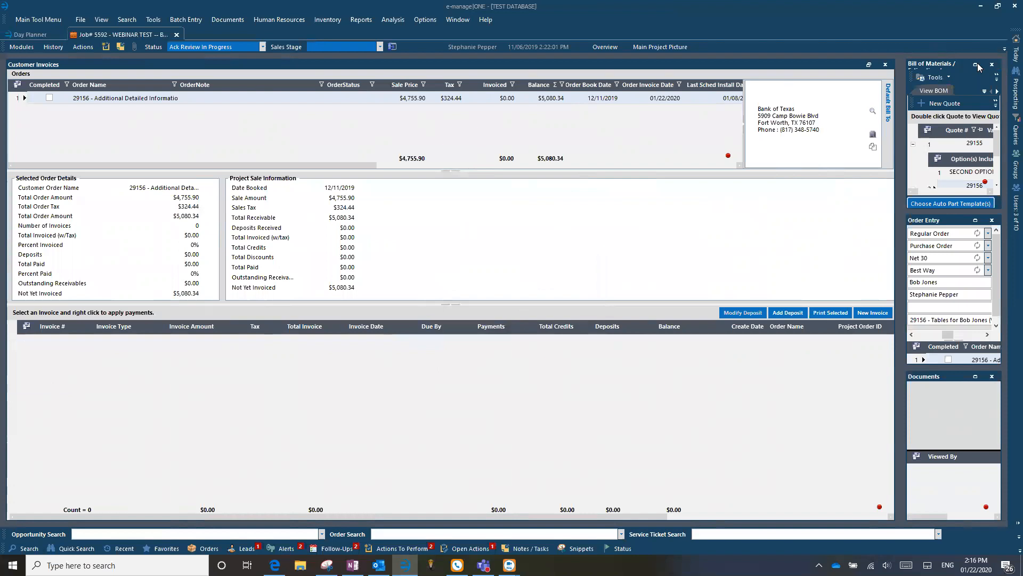
left_click(976, 220)
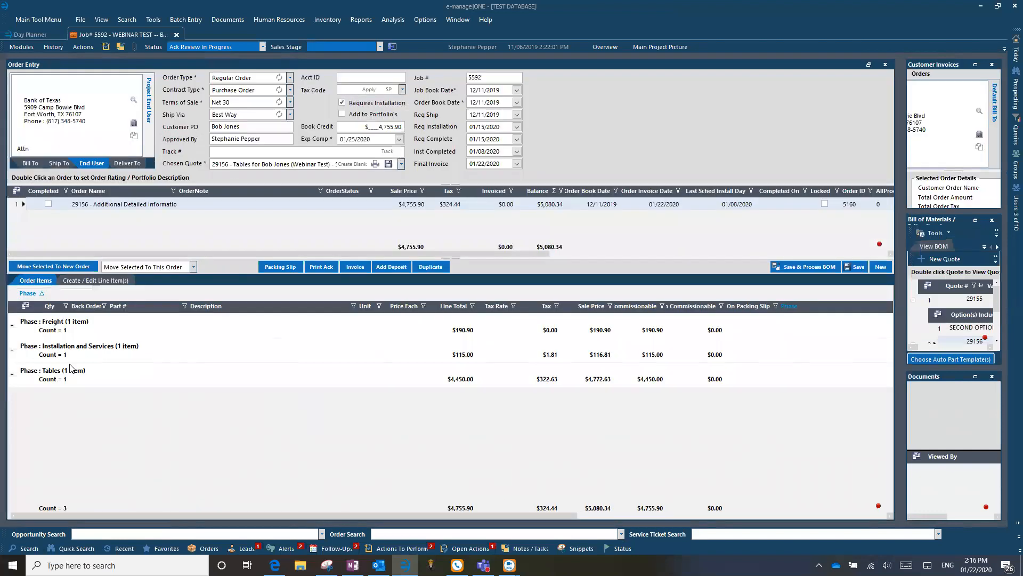
left_click_drag(29, 294, 62, 217)
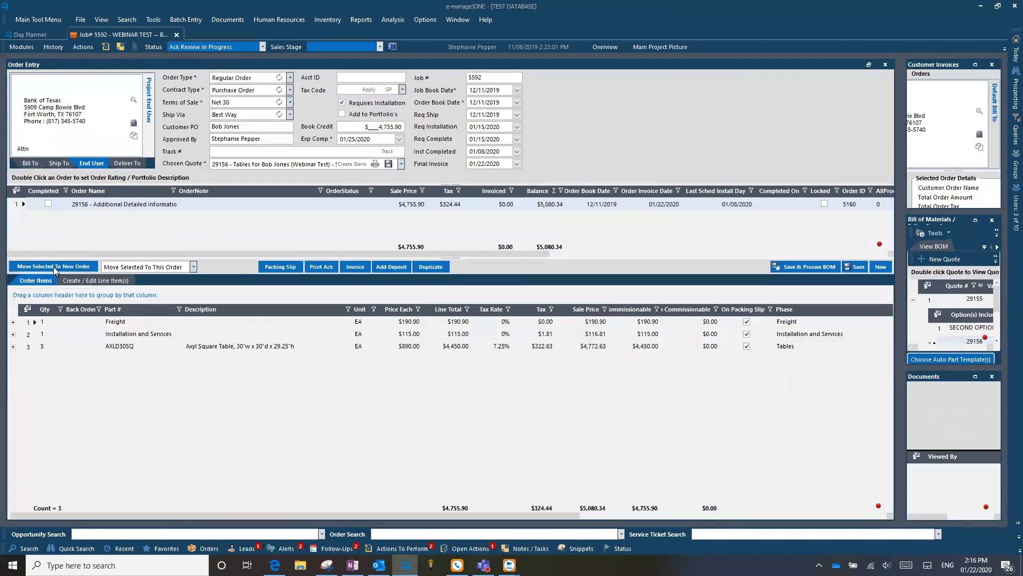
left_click(500, 324)
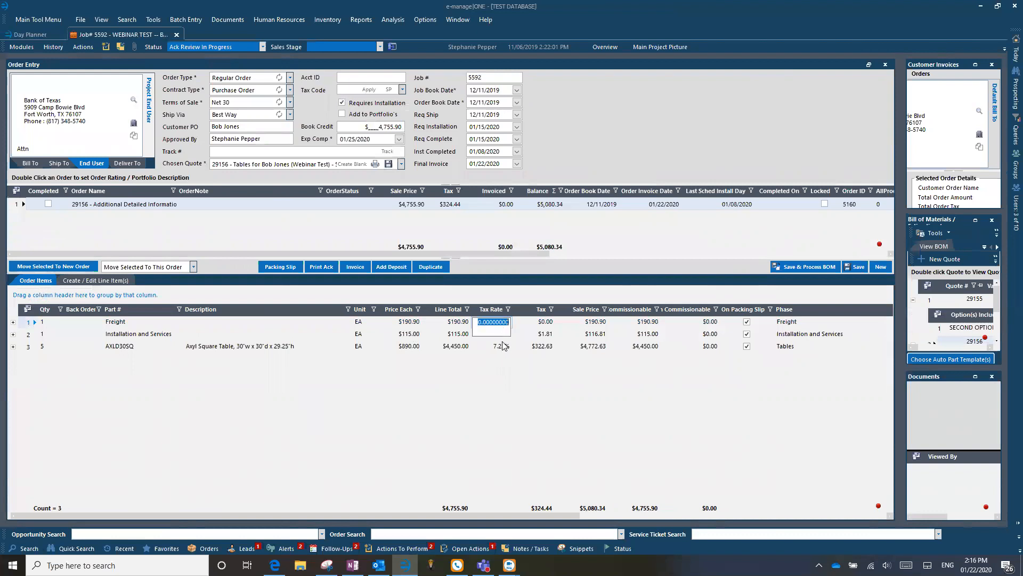
left_click(503, 347)
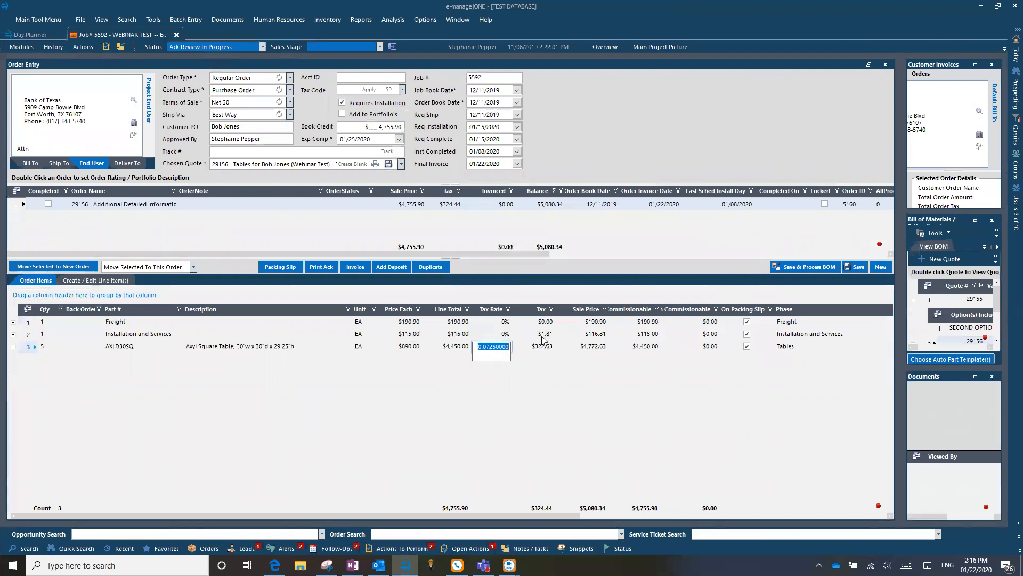
left_click(543, 336)
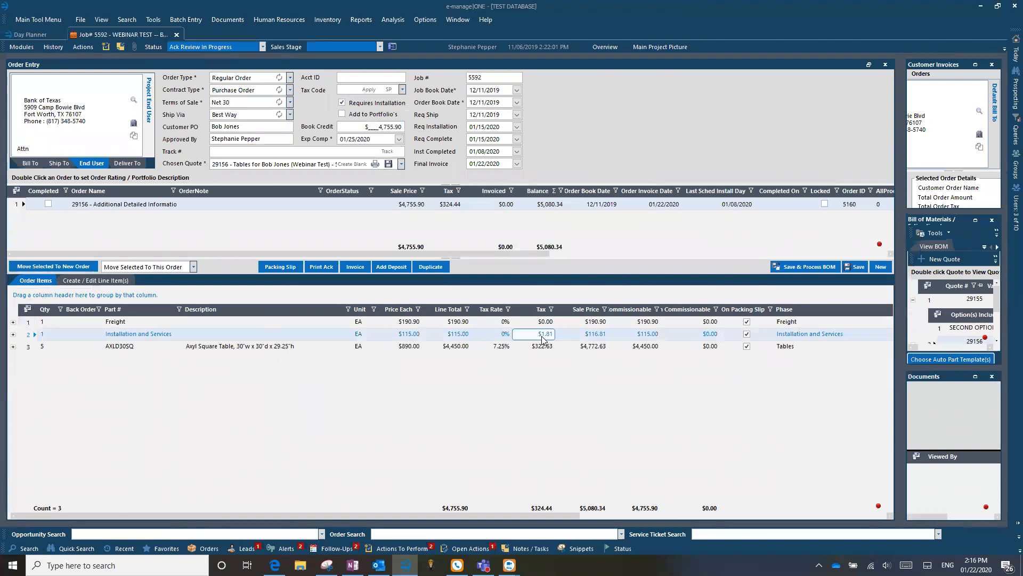
left_click(28, 164)
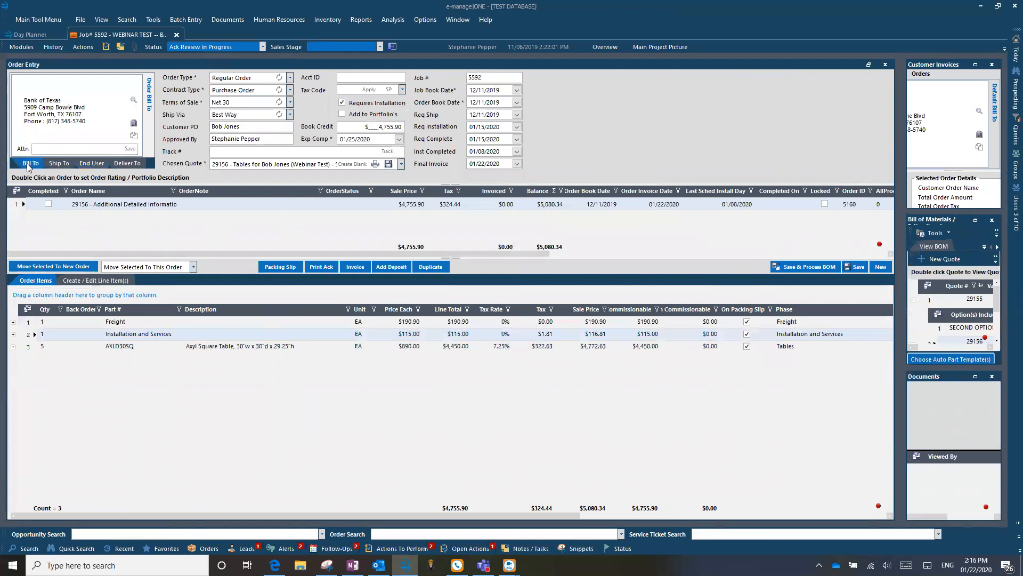
left_click(24, 548)
left_click(192, 360)
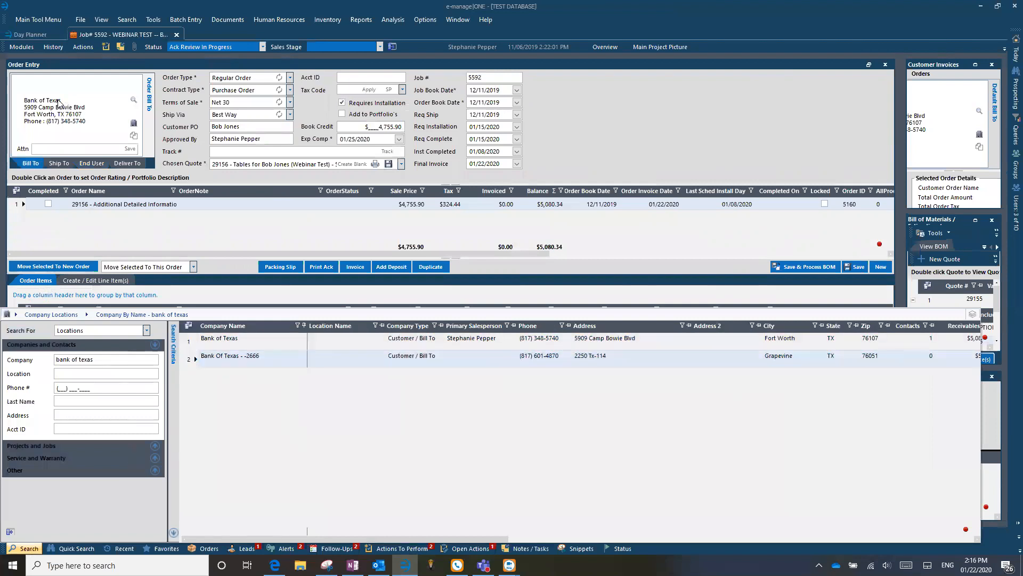
left_click(265, 249)
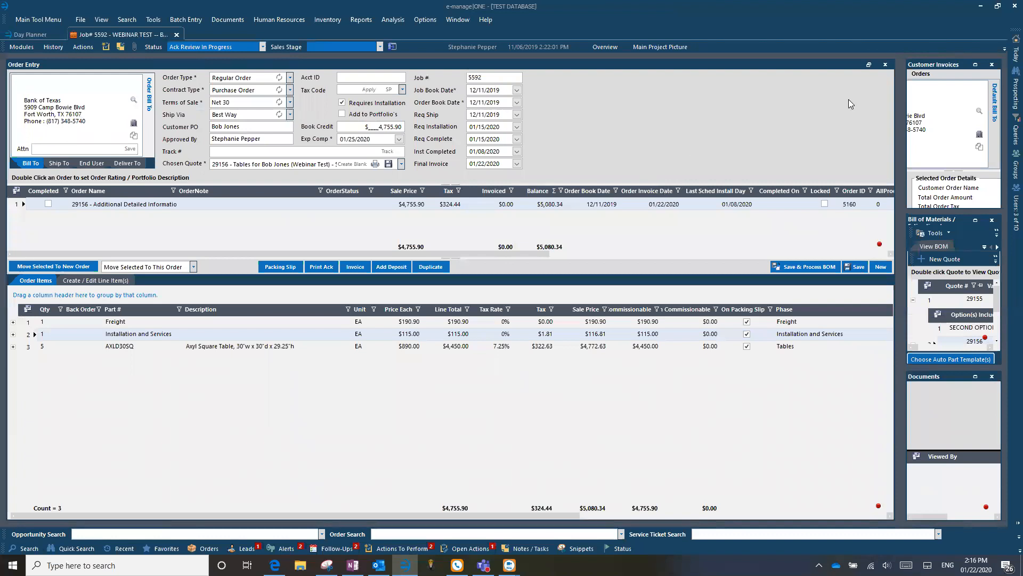
left_click(976, 65)
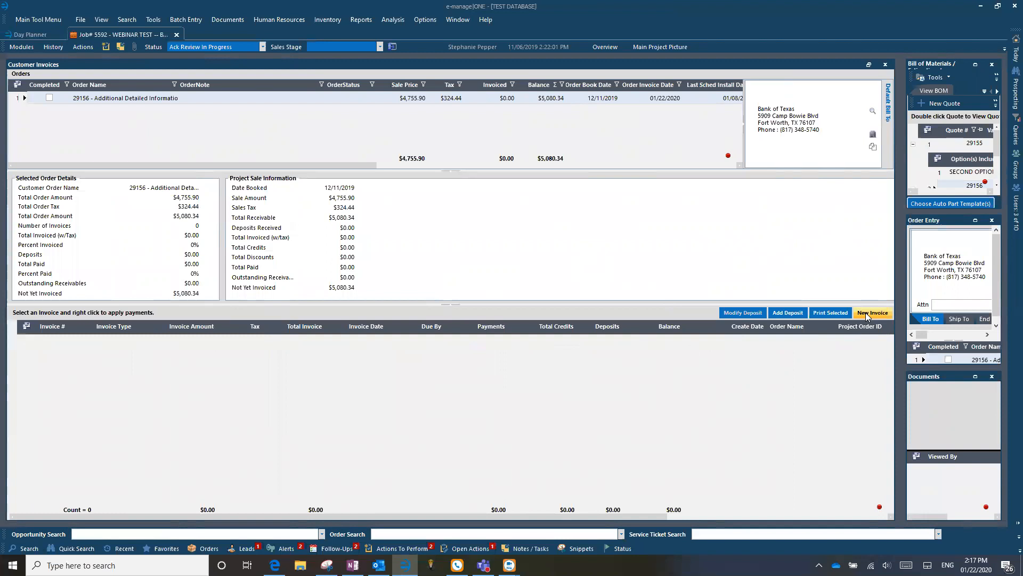
Add a customer deposit of 50%, $2,540.00, received 01/22/2020.
left_click(790, 310)
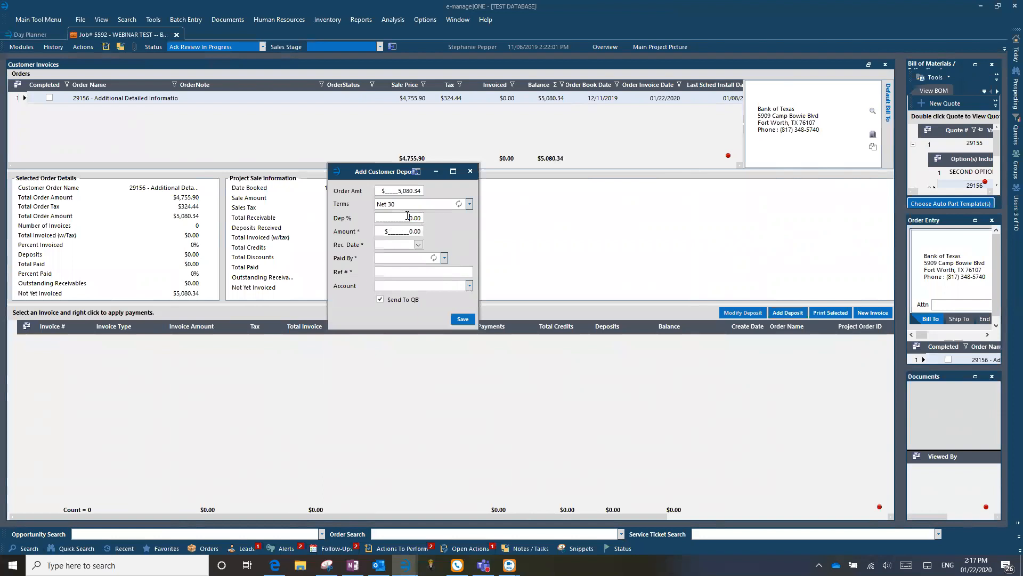
left_click(406, 218)
type("50")
key("Tab")
type("2540.00")
left_click(419, 244)
left_click(374, 303)
Record the deposit as Check ref 12345 into EM Customer Deposits and save it.
left_click(445, 258)
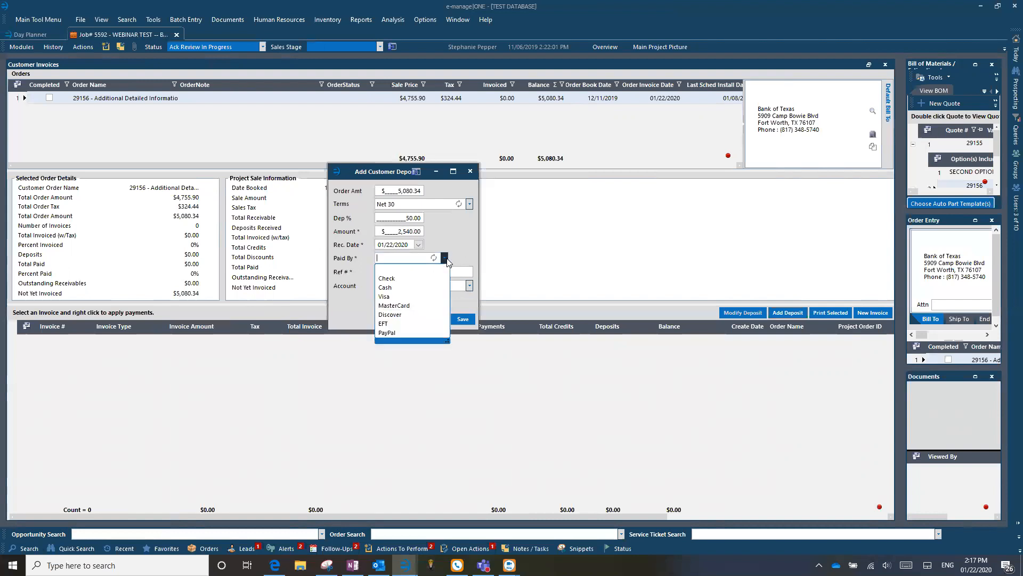
left_click(397, 278)
left_click(386, 272)
type("12345")
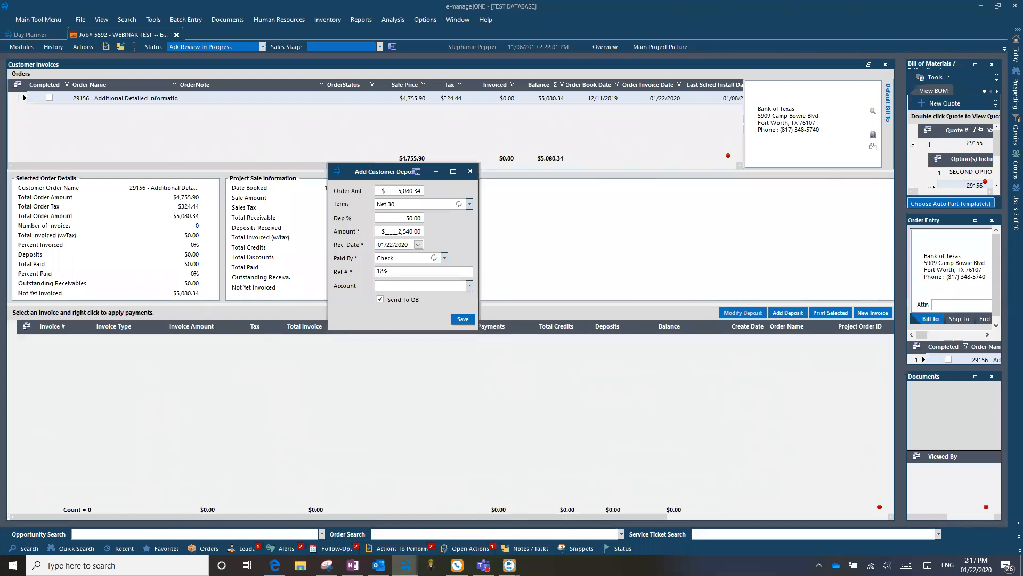
left_click(469, 286)
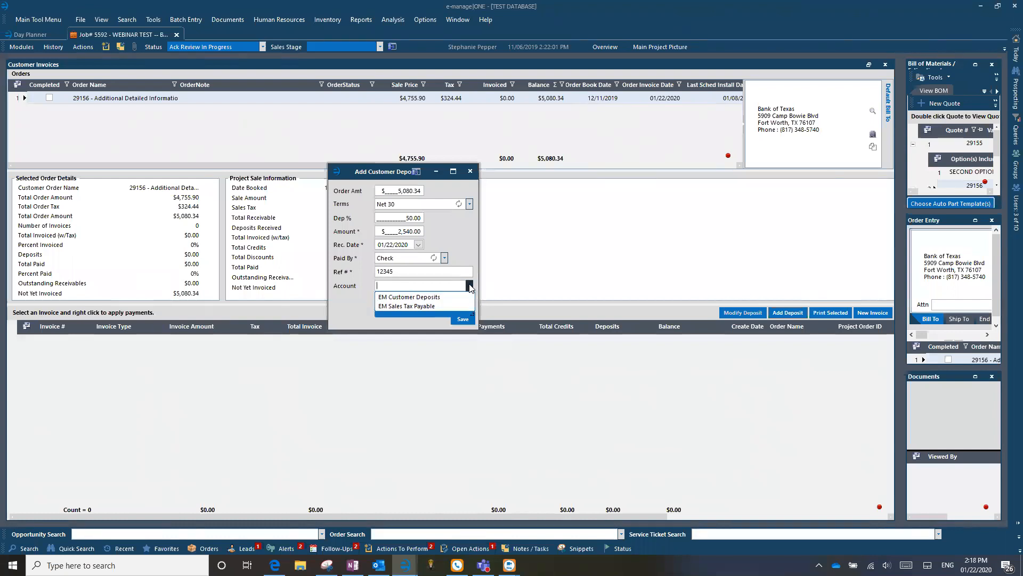
left_click(437, 293)
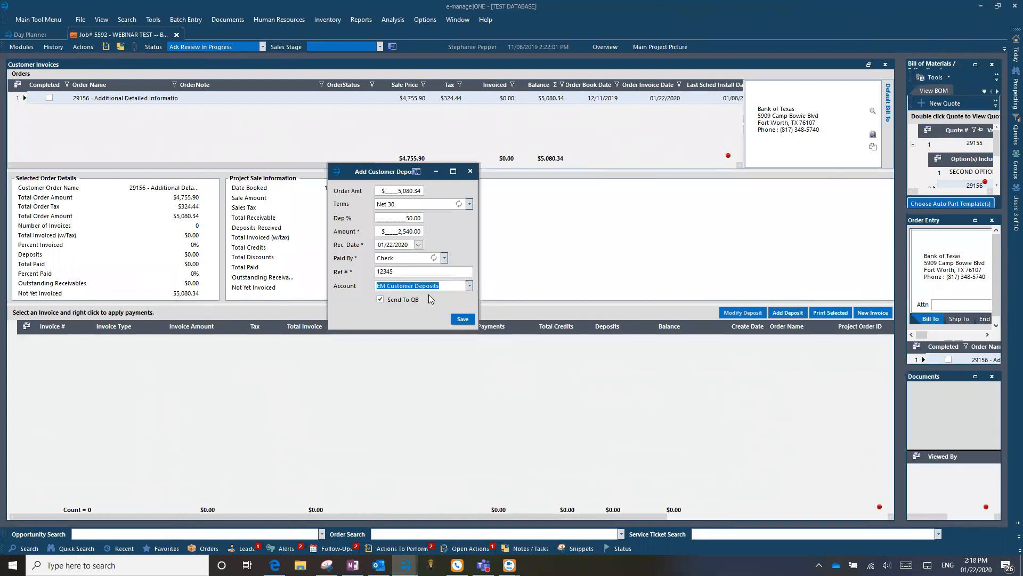
left_click(462, 319)
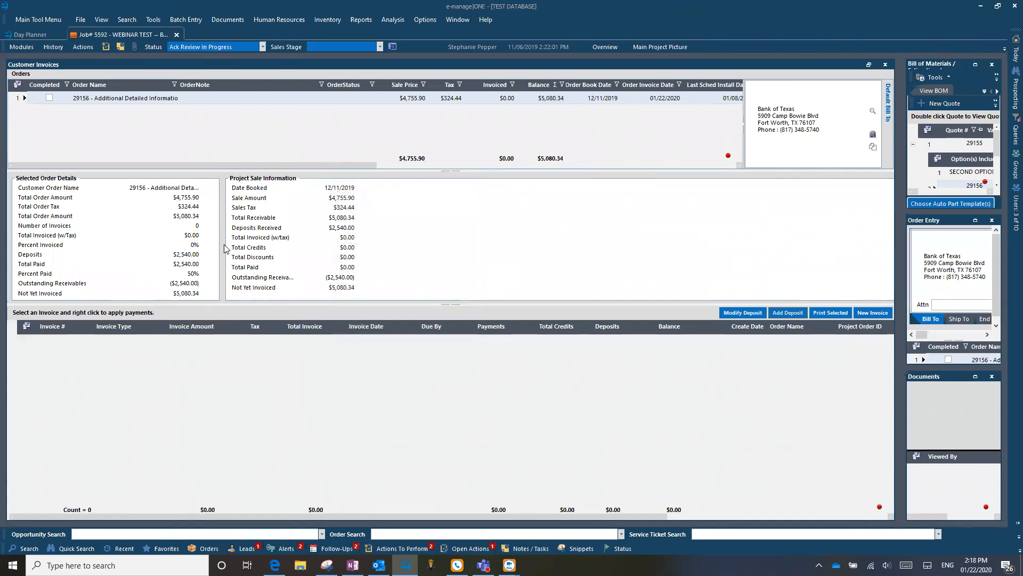
Reopen the $2,540.00 deposit and clear its amount.
left_click(739, 317)
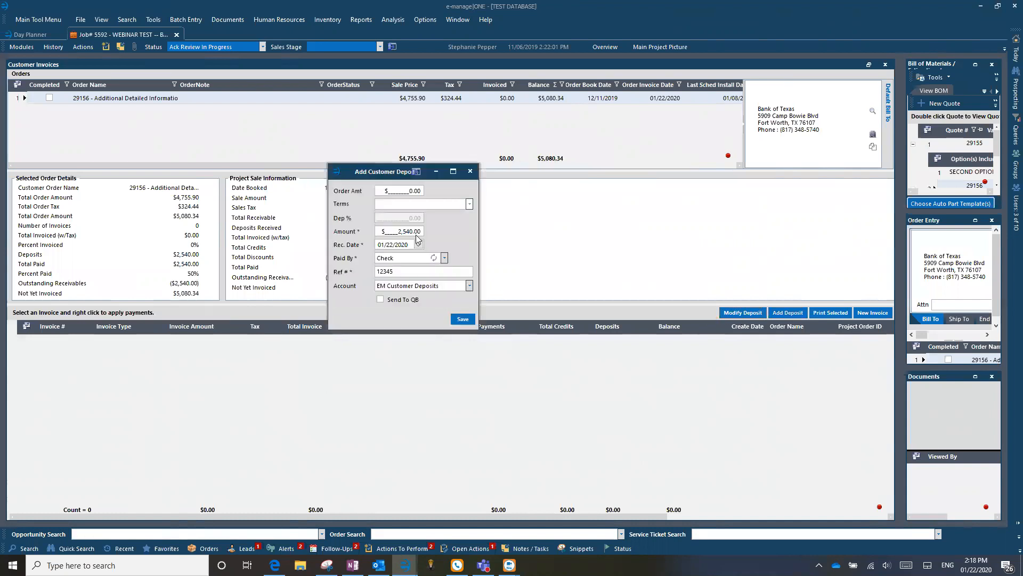
left_click(389, 231)
key("BackSpace")
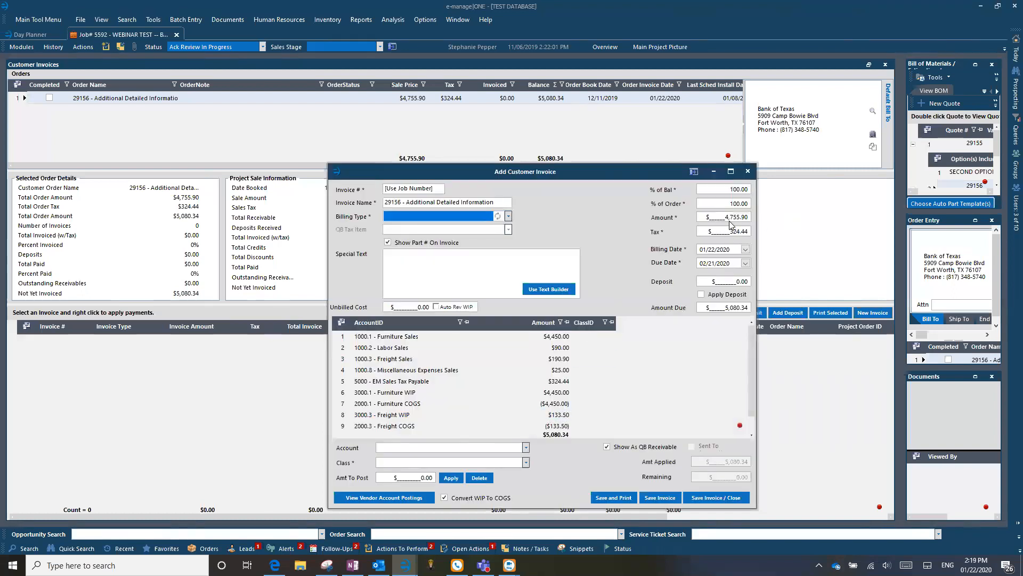
Set the invoice's % of Bal to 30.
left_click(728, 189)
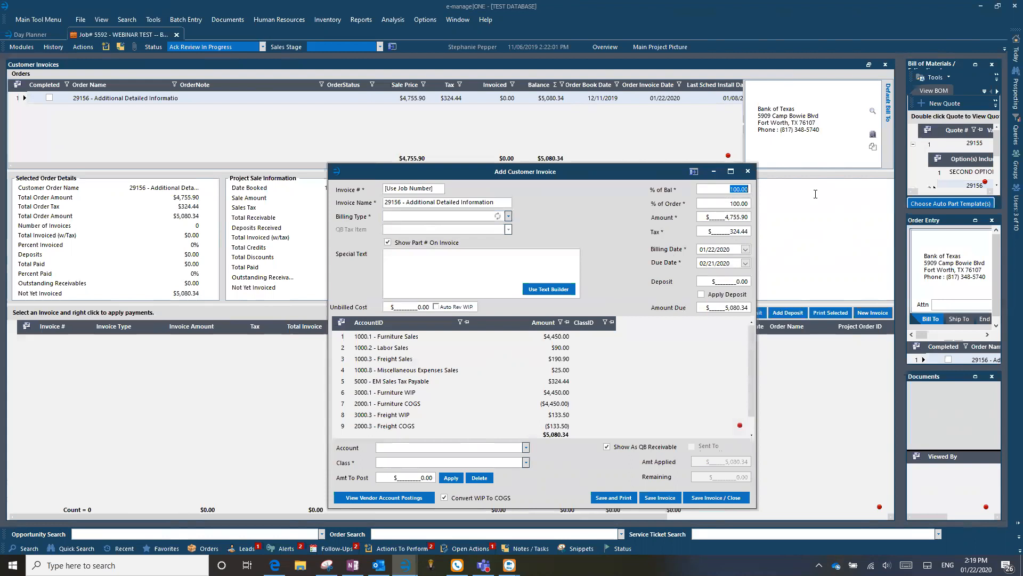
type("30__")
left_click(531, 339)
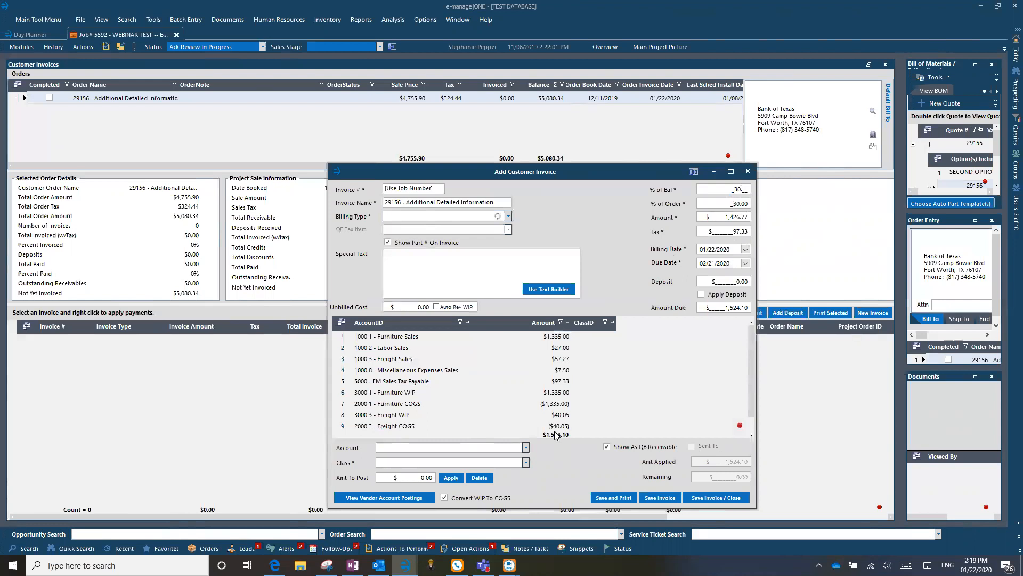
left_click_drag(719, 217, 760, 210)
Review the Miscellaneous Expenses, Labor and Freight Sales lines, then discard the draft unsaved.
left_click(358, 368)
left_click(367, 348)
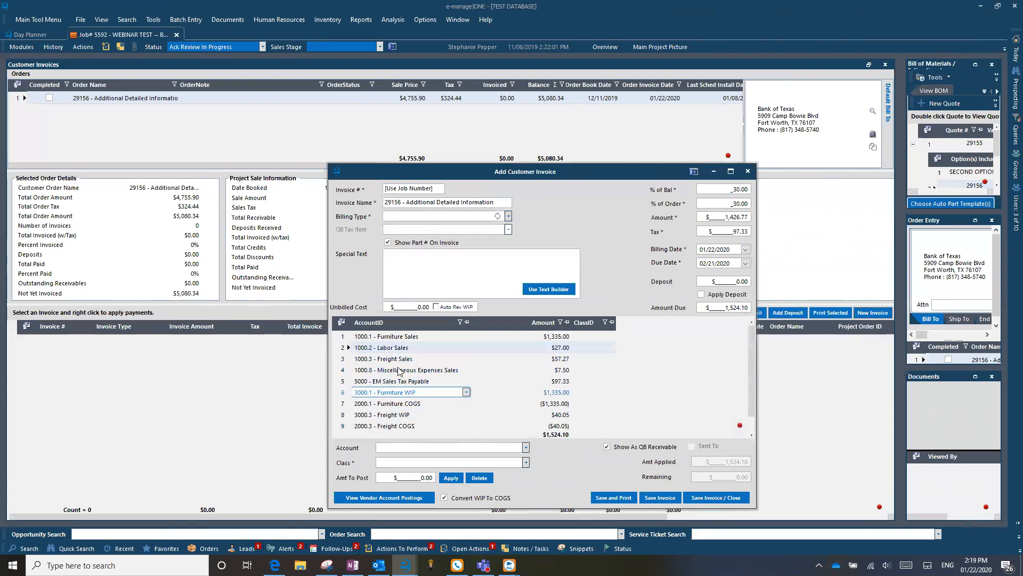
left_click(567, 361)
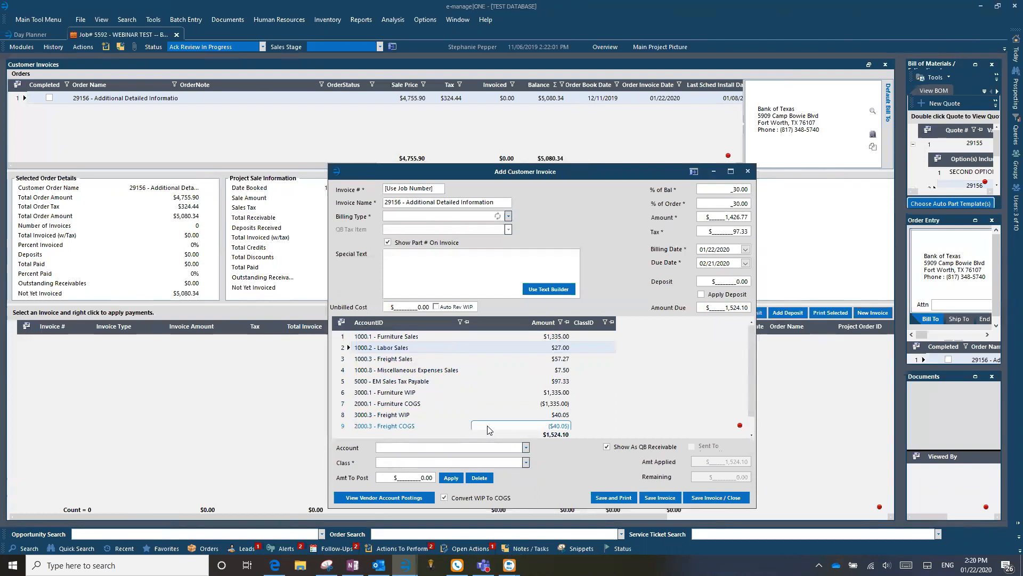
left_click(748, 172)
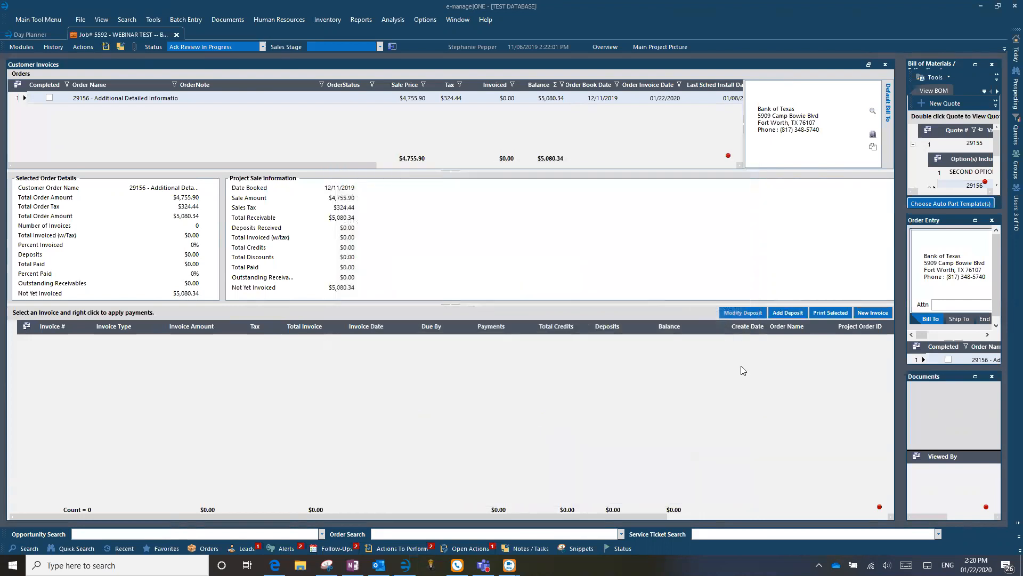
left_click(786, 313)
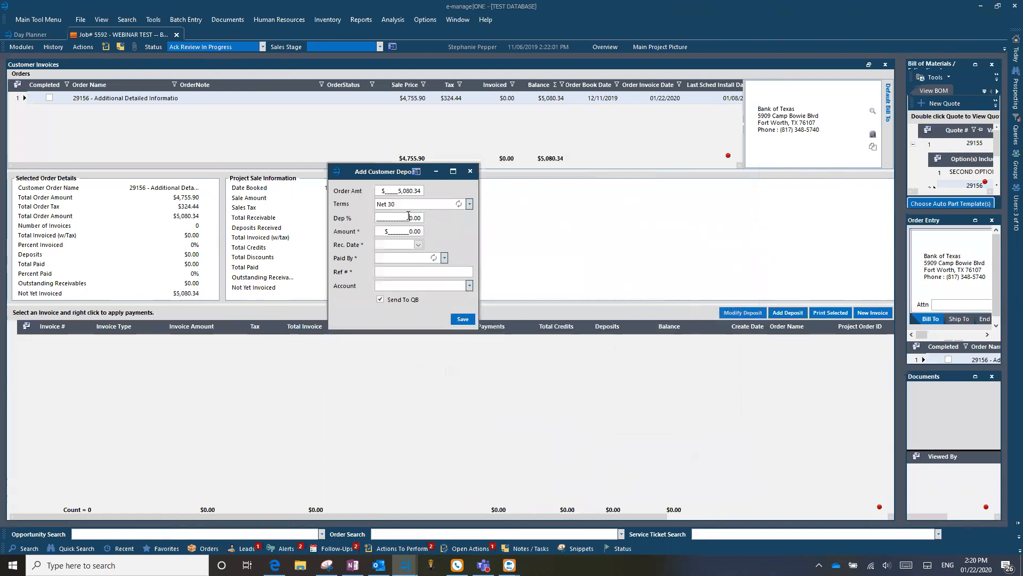
left_click(470, 171)
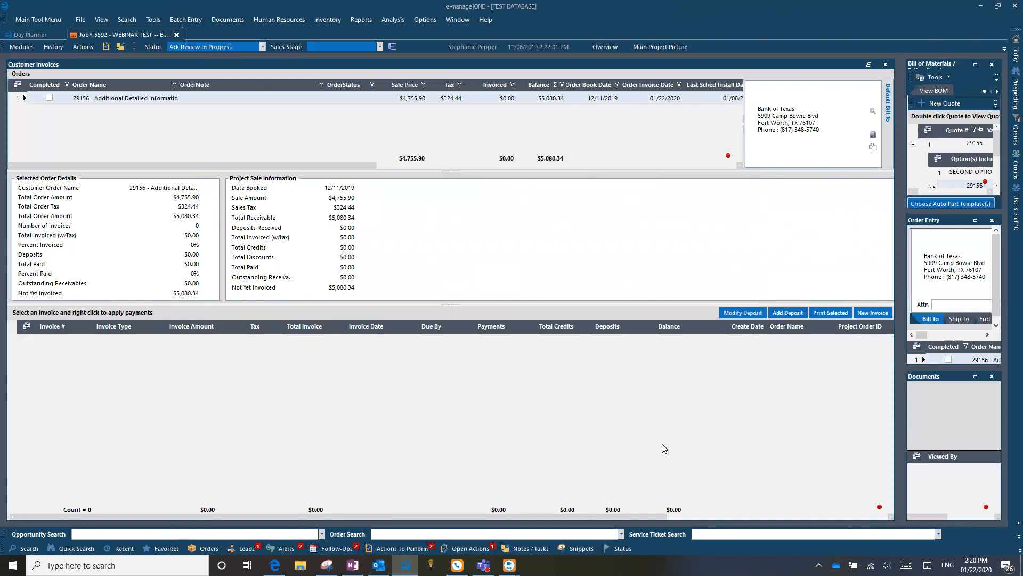
left_click(21, 48)
Save a new Final invoice, confirm the final date prompt, and select invoice 5592-1.
left_click(861, 311)
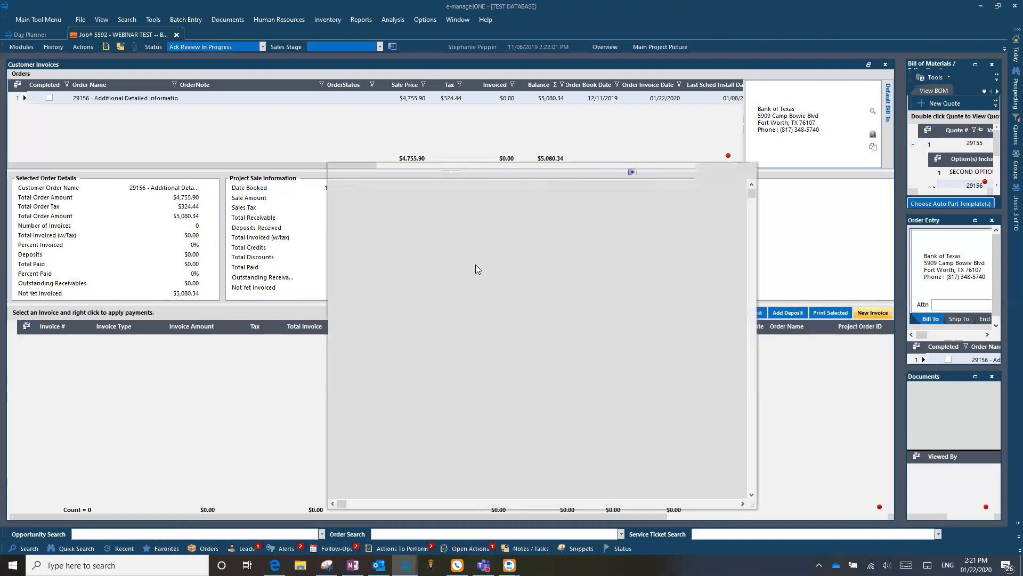
left_click(504, 218)
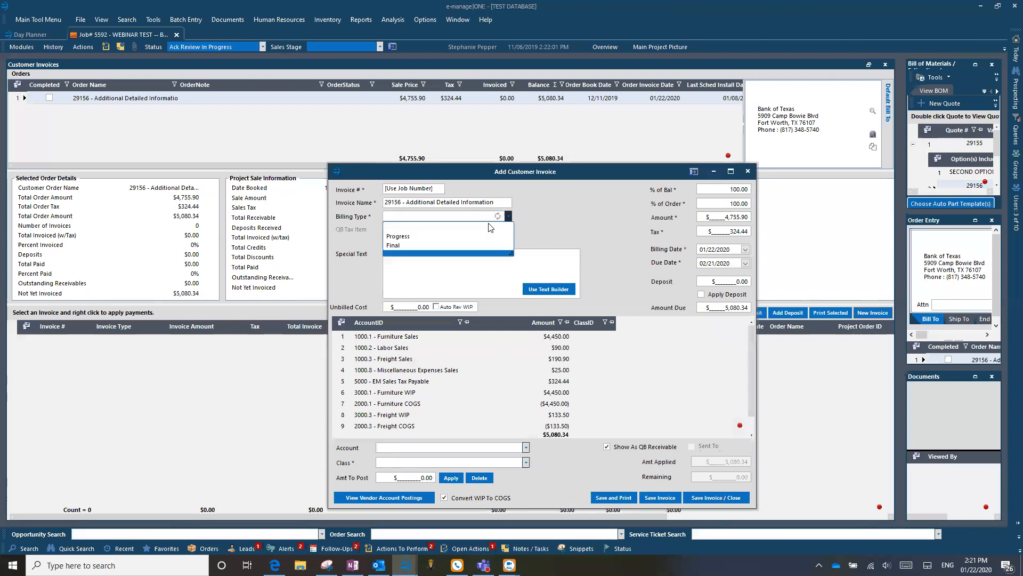
left_click(396, 245)
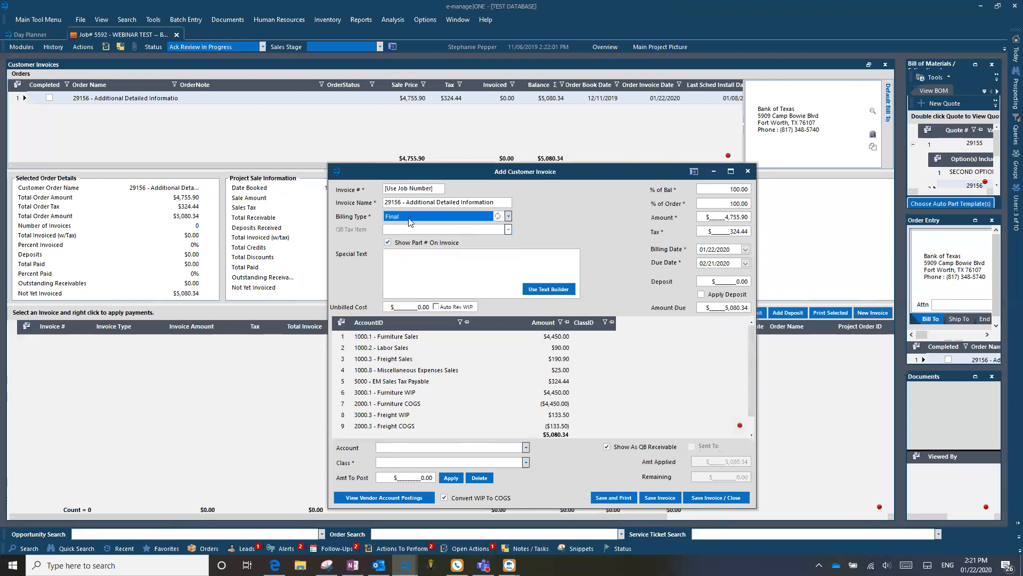
left_click(731, 497)
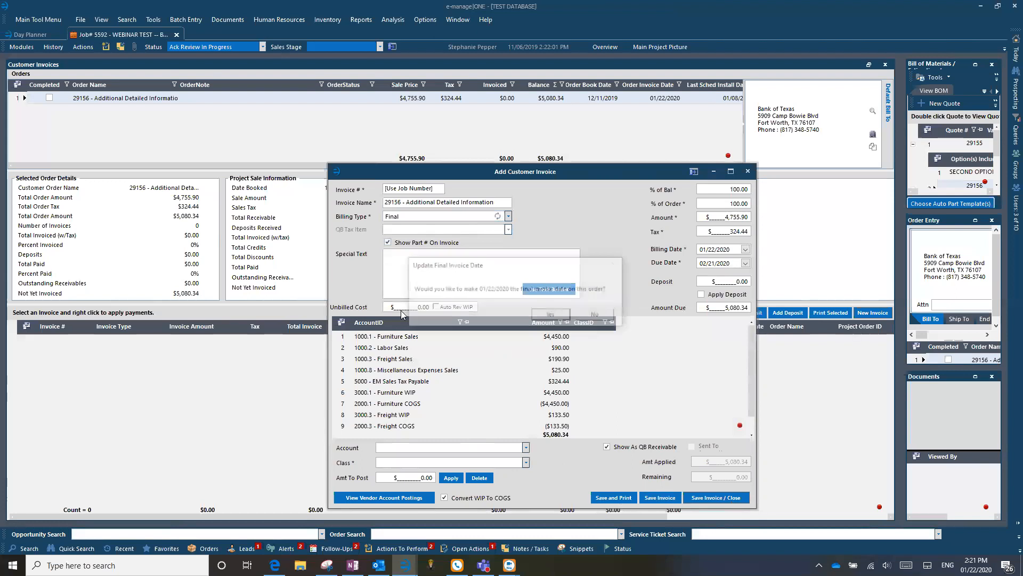
left_click(553, 316)
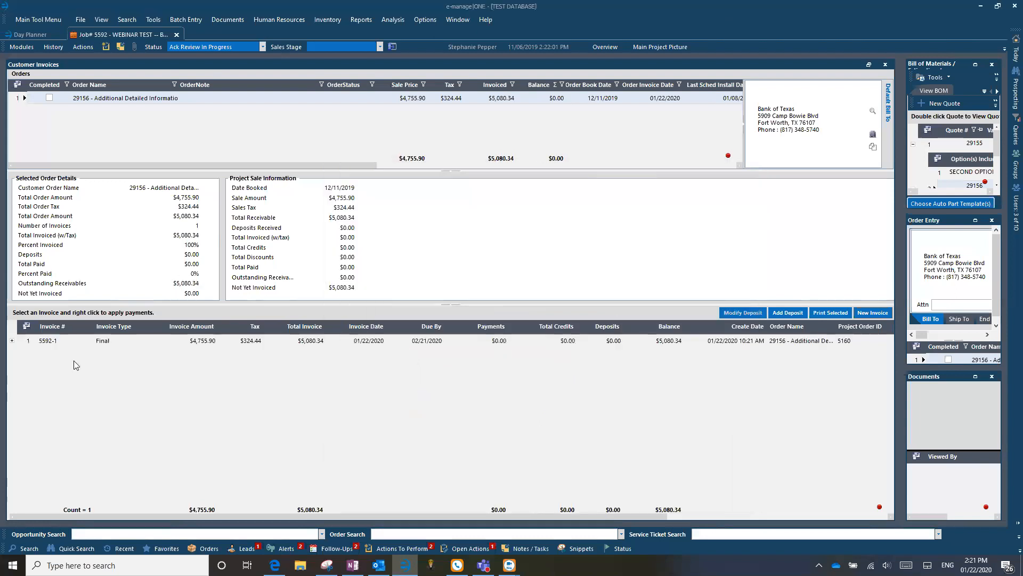
left_click(24, 341)
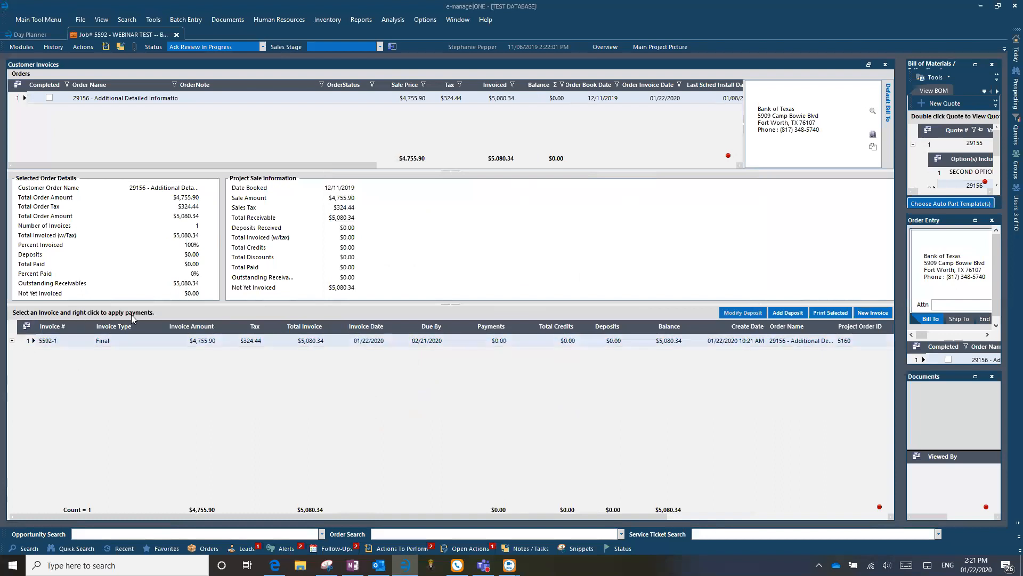
Apply the $5,080.34 payment to invoice 5592-1 as a Check with its reference number.
right_click(25, 341)
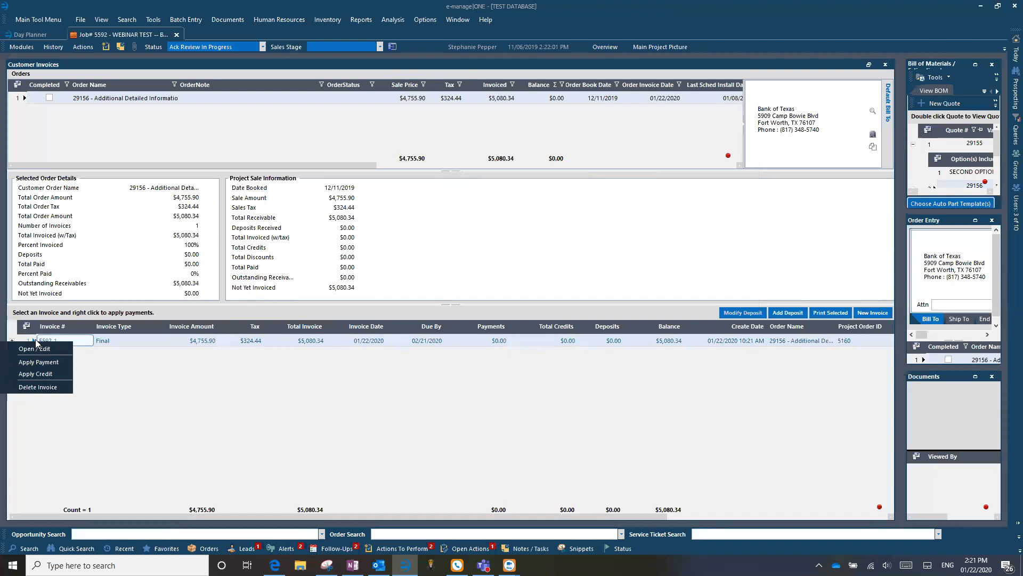
left_click(39, 362)
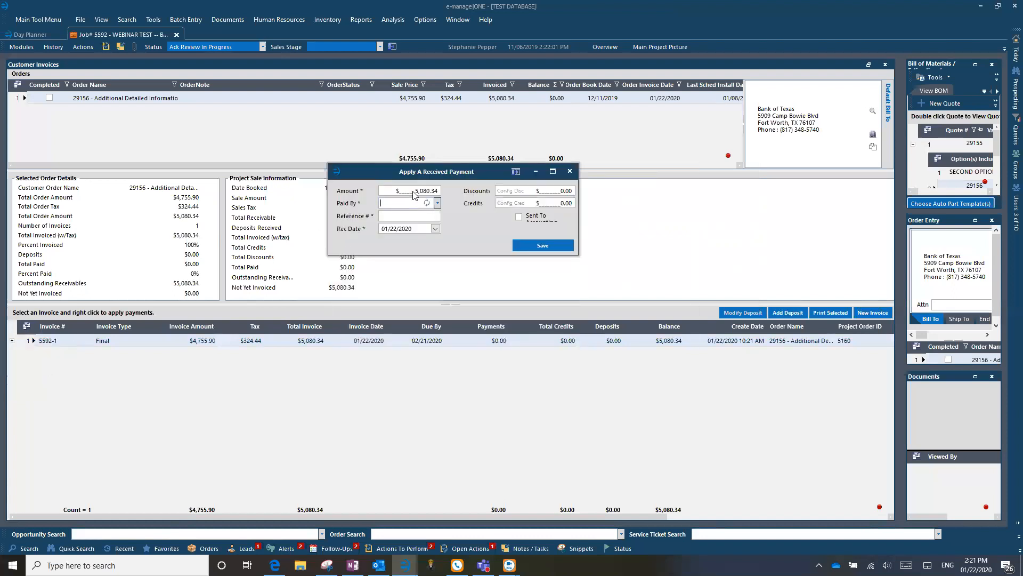
left_click_drag(413, 190, 455, 189)
left_click(437, 204)
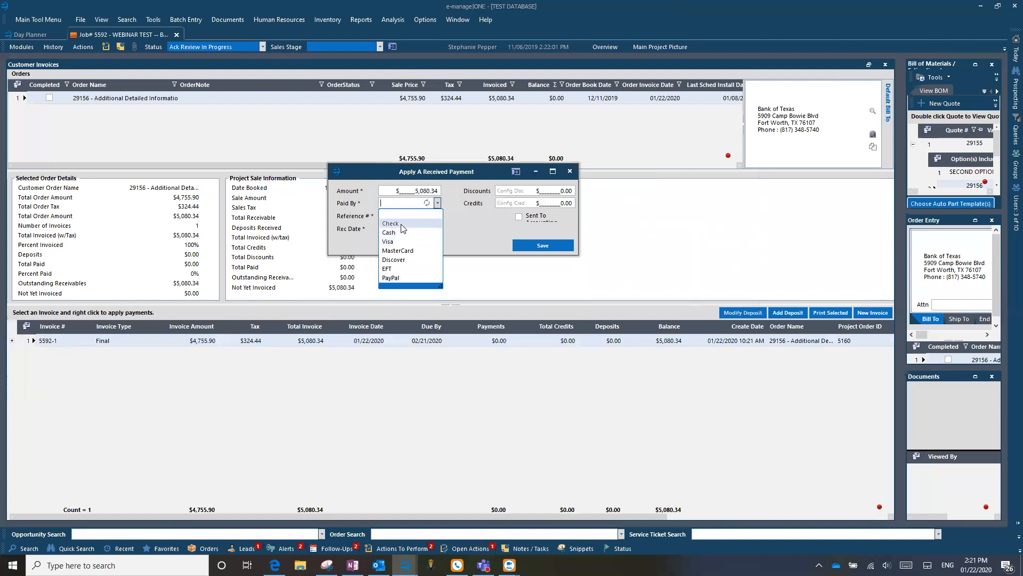
left_click(421, 223)
left_click(415, 216)
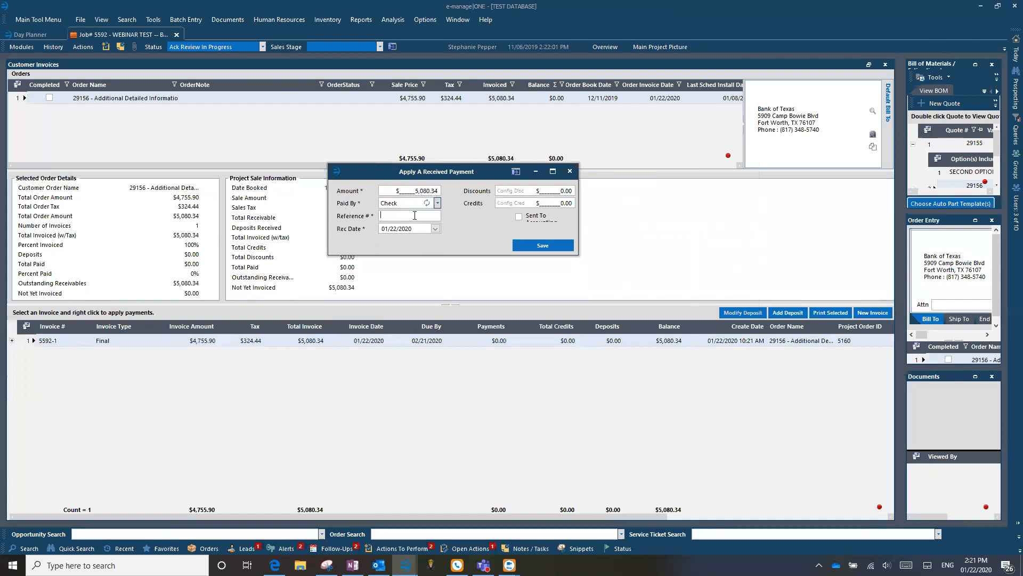
type("25887")
left_click(556, 247)
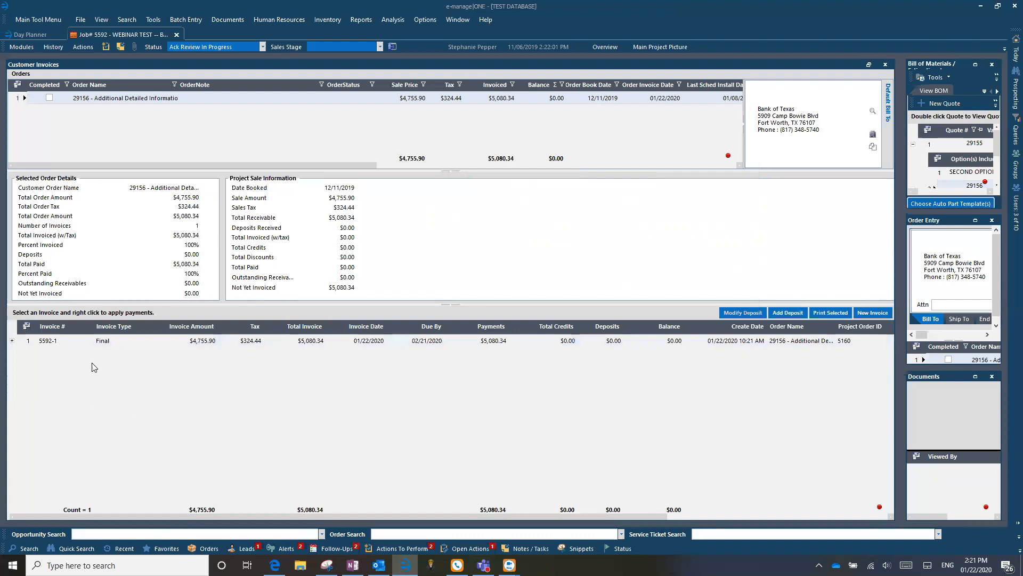
Expand invoice 5592-1 to reveal its $5,080.34 check payment row.
left_click(12, 341)
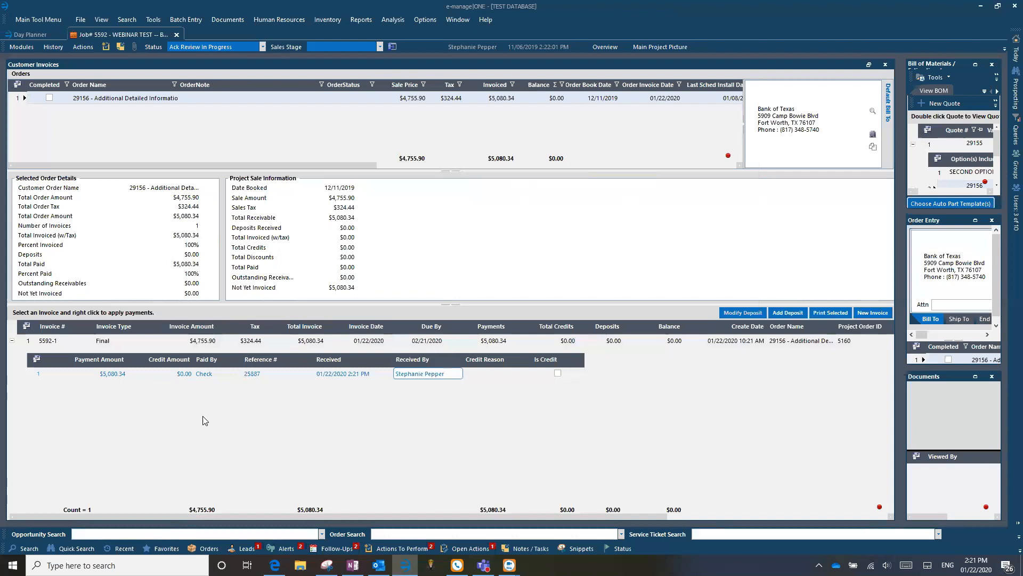
right_click(26, 342)
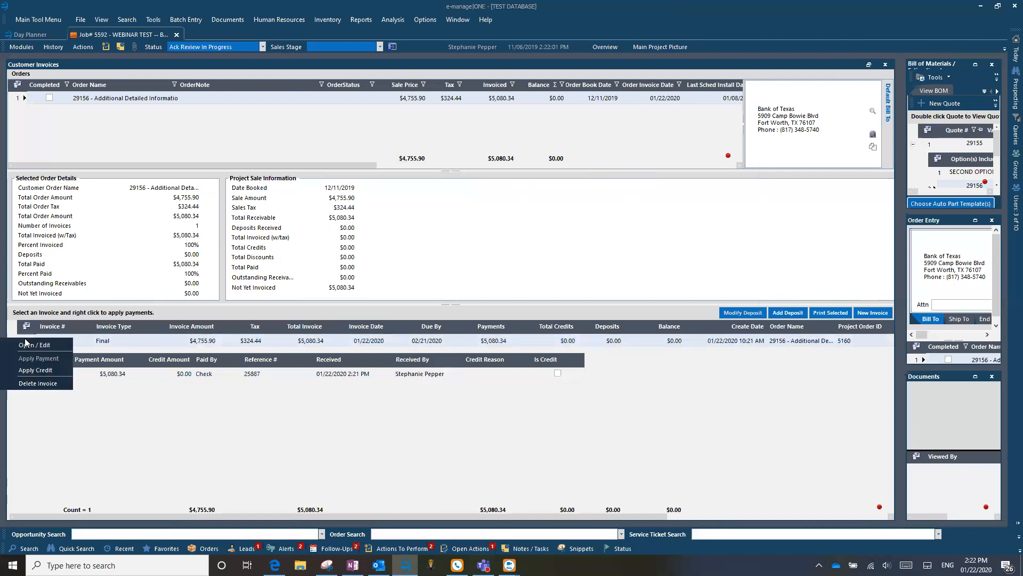
left_click(23, 337)
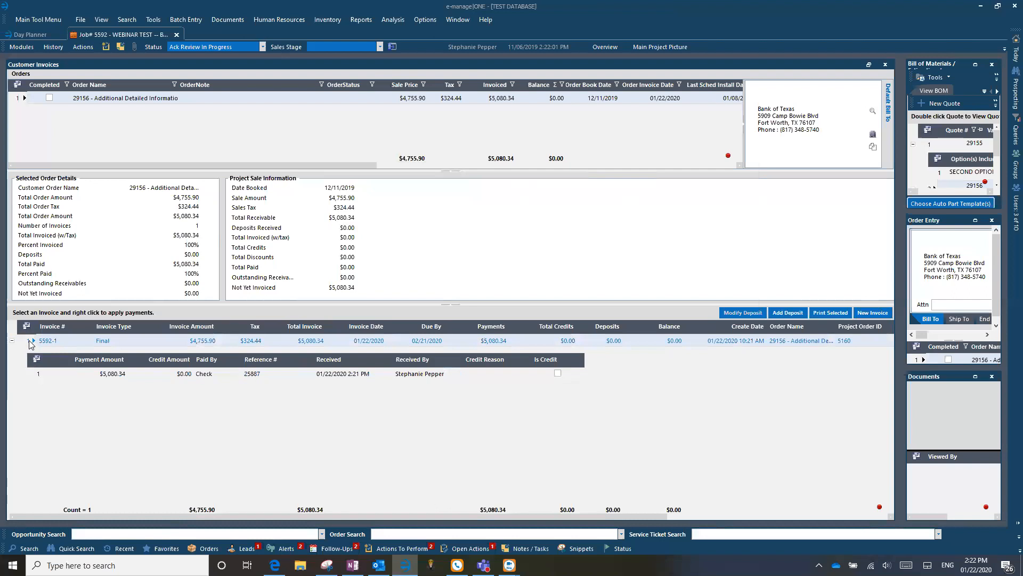
right_click(29, 341)
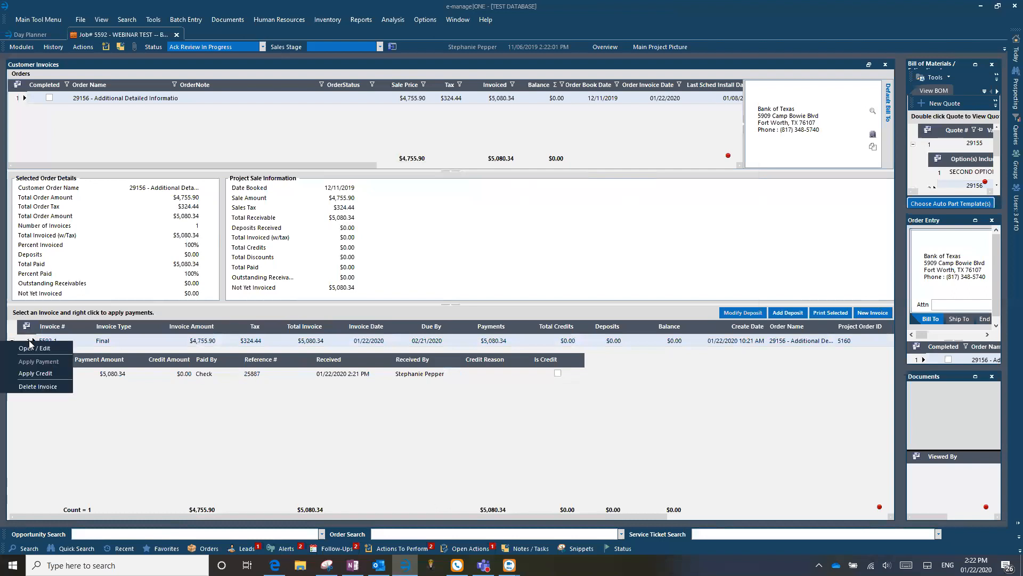
left_click(28, 338)
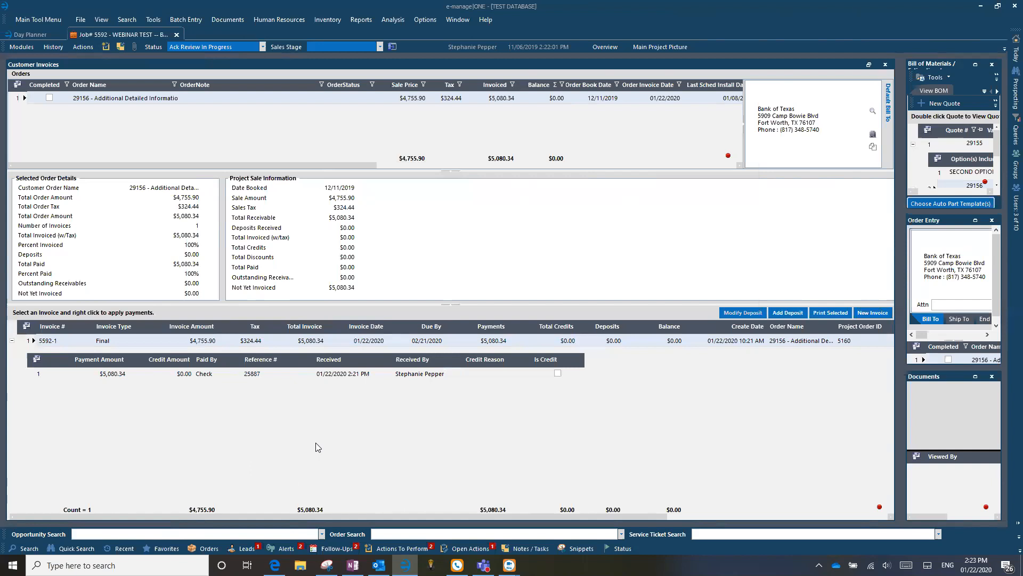
Close the invoice editor and select the order's Completed field.
left_click(22, 47)
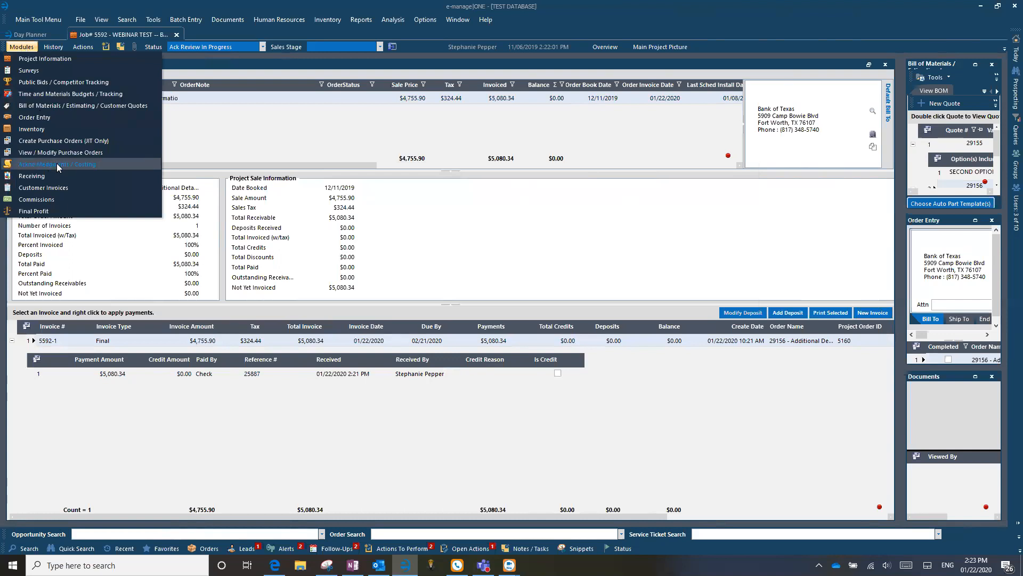
left_click(22, 47)
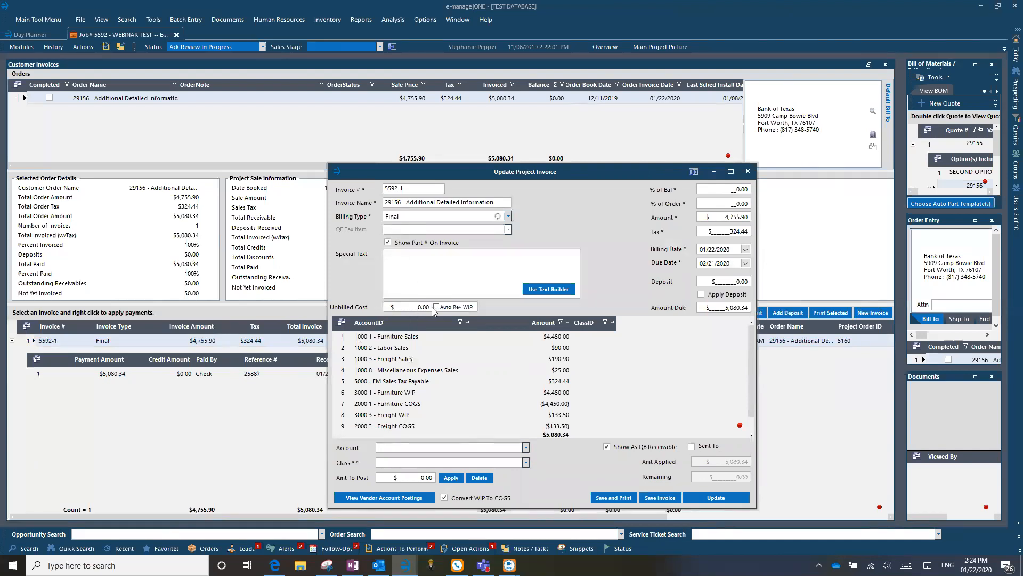
left_click(748, 173)
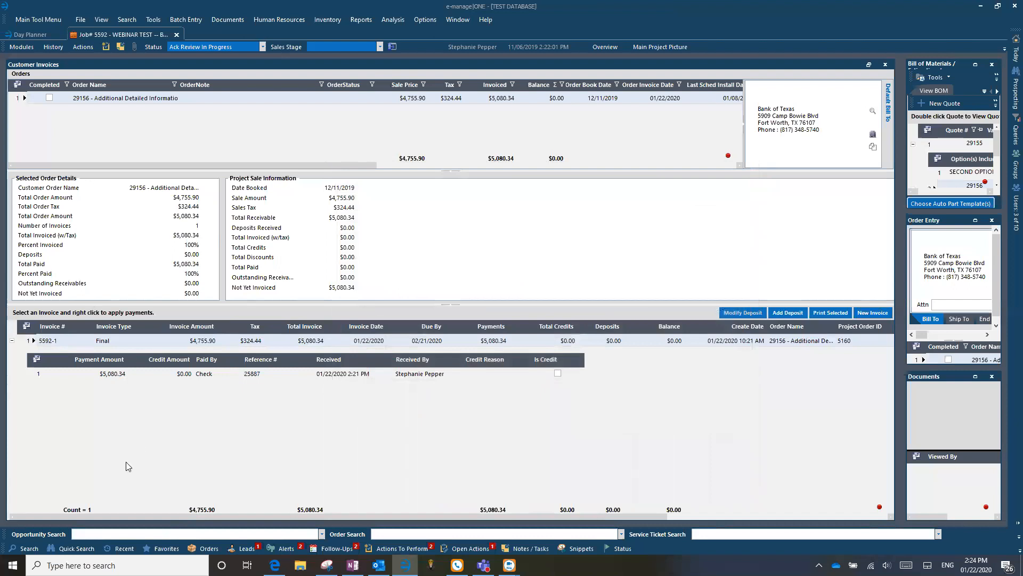
left_click(50, 98)
Tick Completed on order 29156 in the Orders grid.
left_click(48, 98)
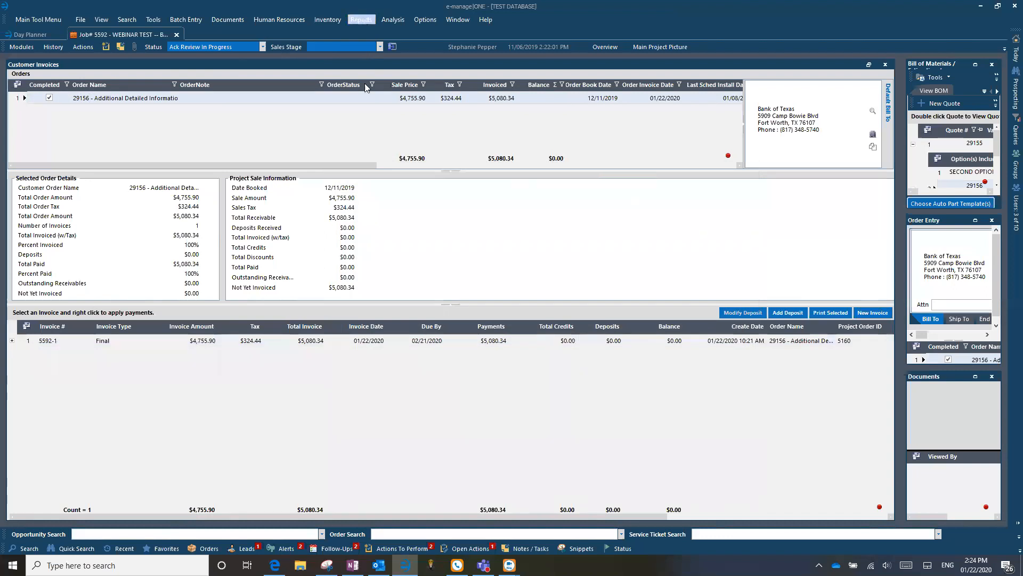
left_click(364, 20)
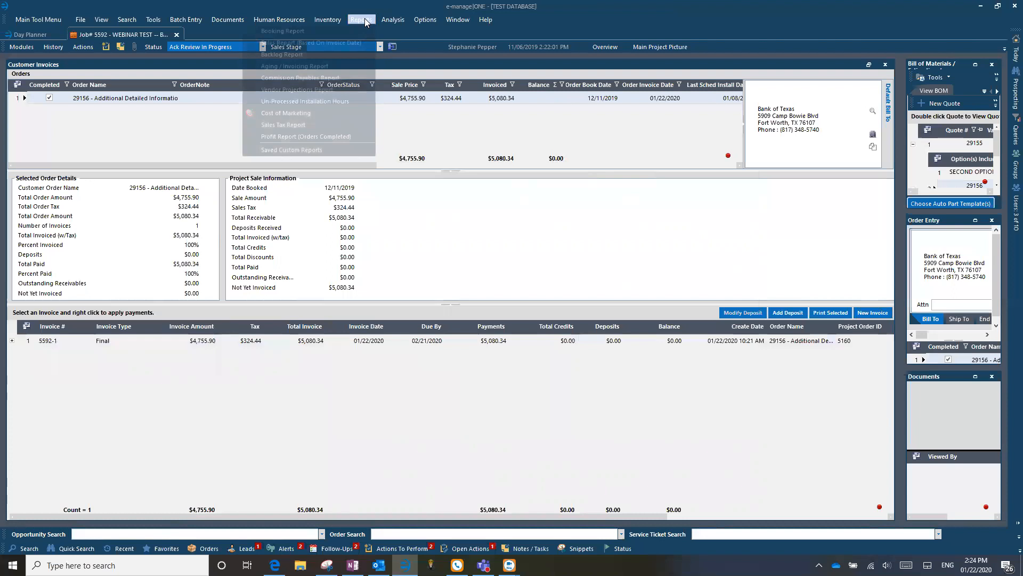
left_click(420, 410)
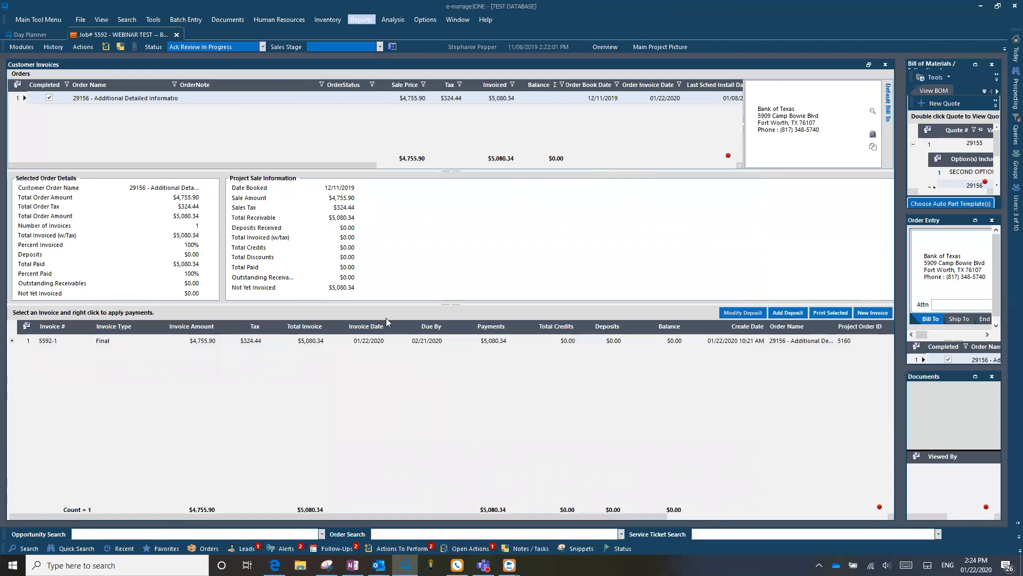
left_click(366, 20)
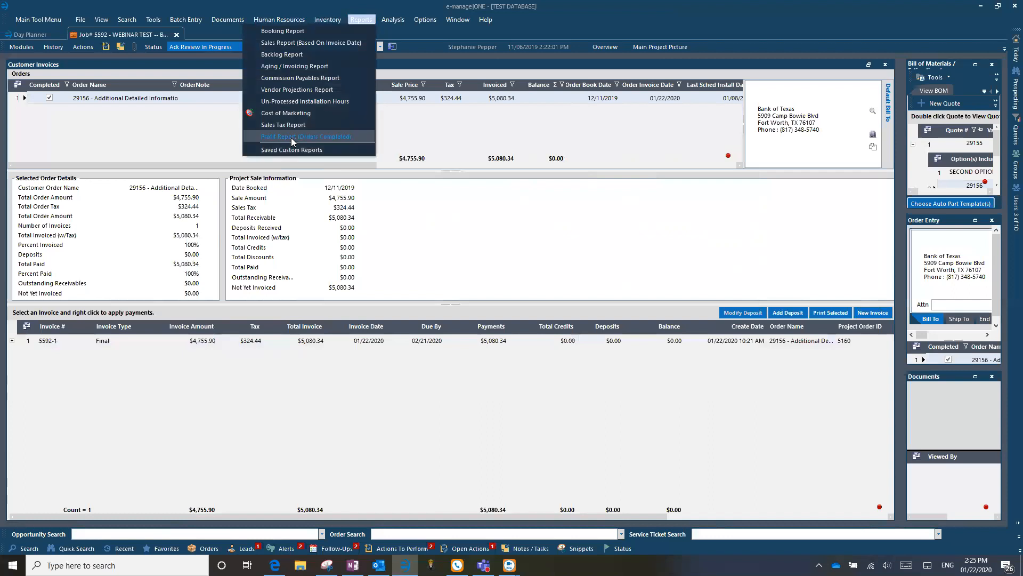
left_click(483, 220)
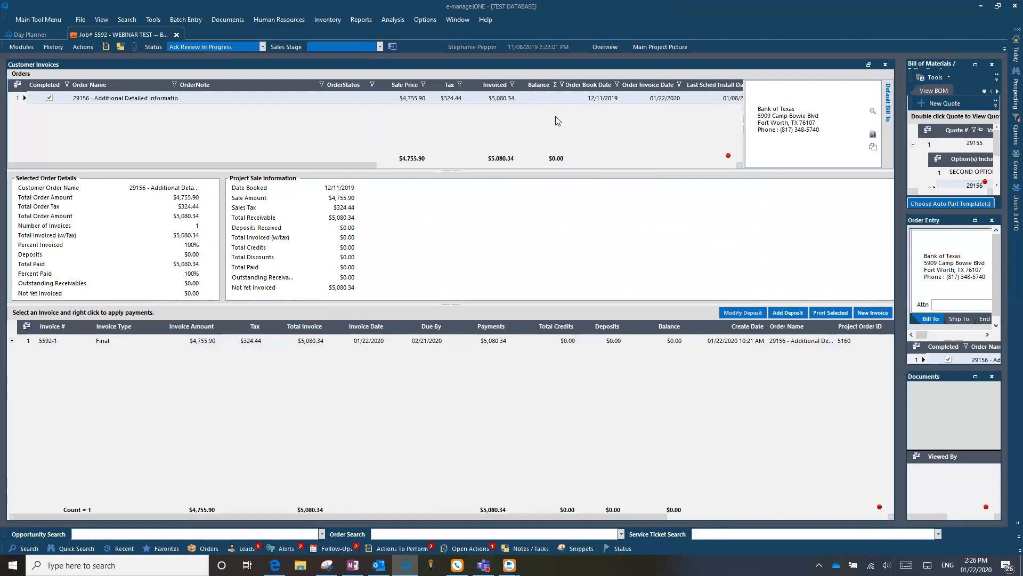
left_click(21, 47)
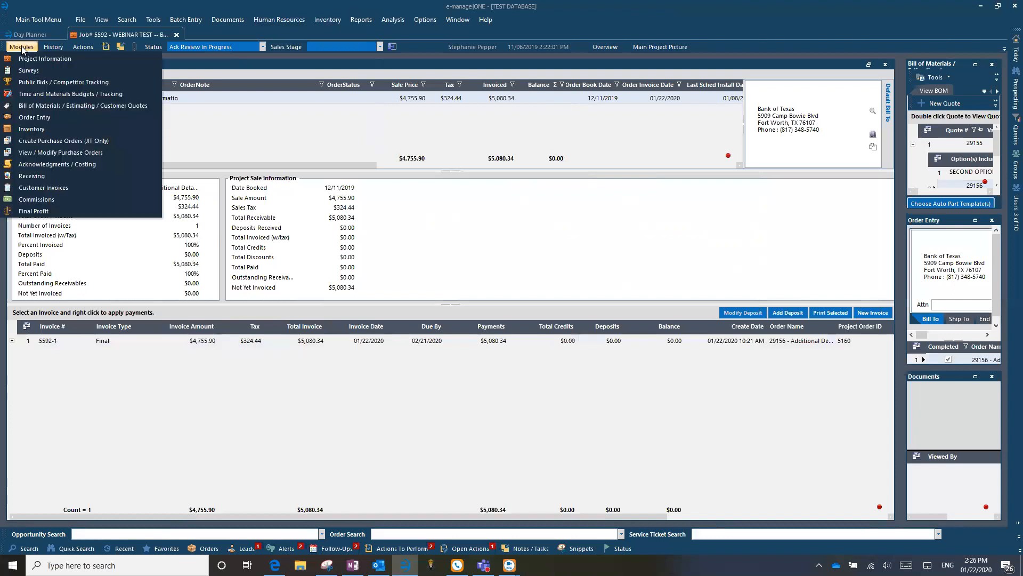
Open the Final Profit screen for job 5592.
left_click(32, 211)
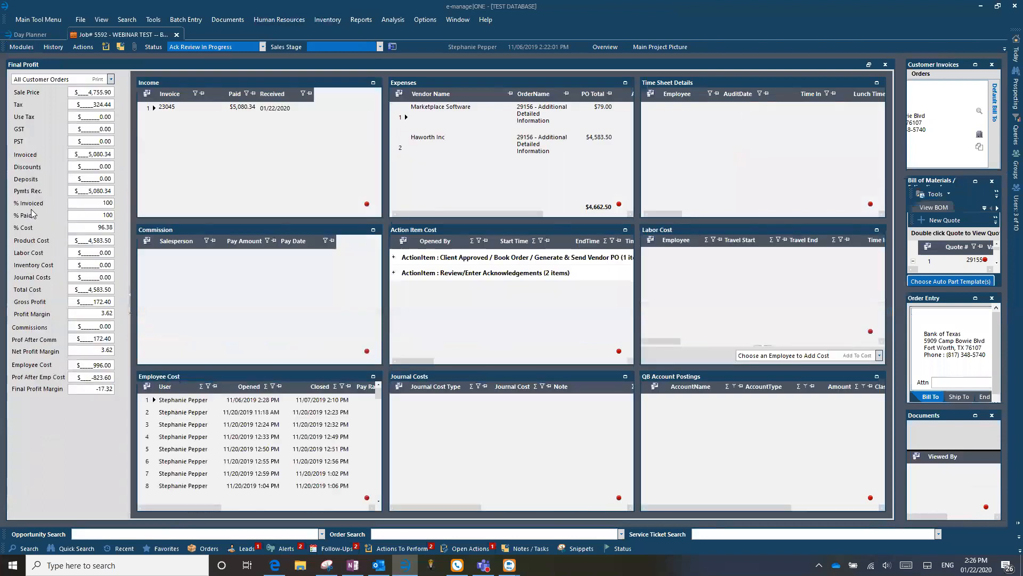
left_click_drag(202, 505, 239, 508)
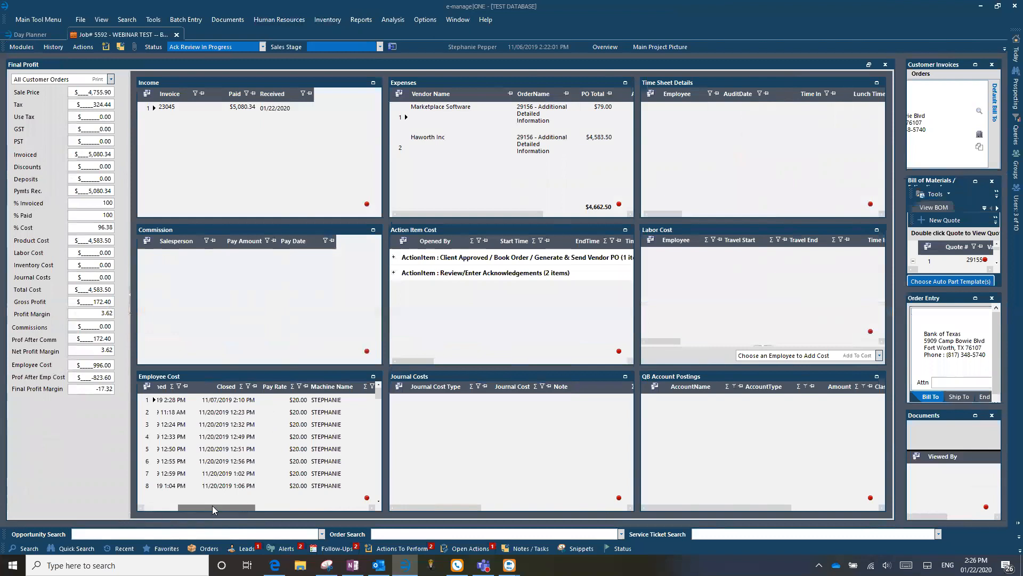
left_click_drag(191, 498, 159, 502)
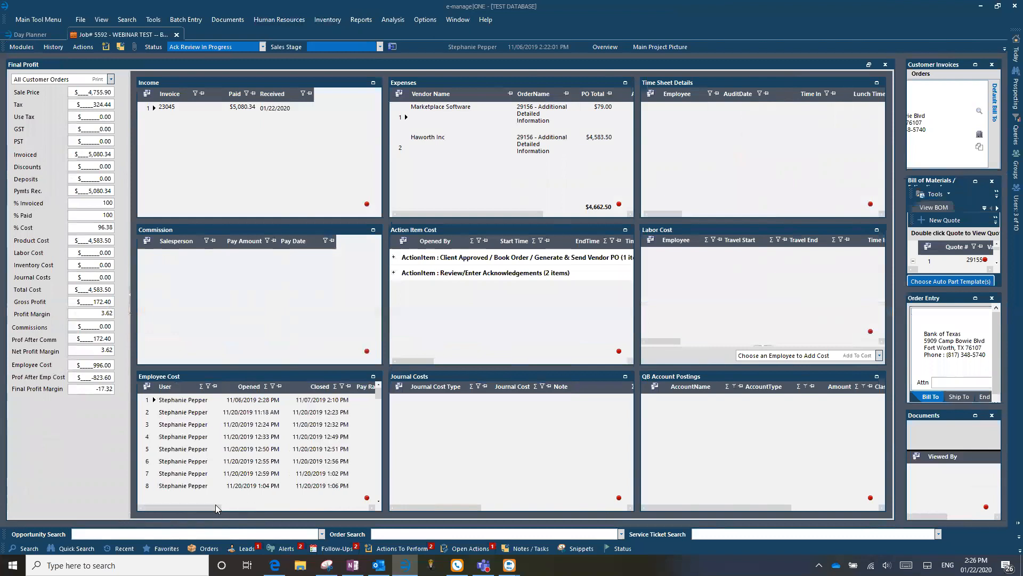
left_click(343, 450)
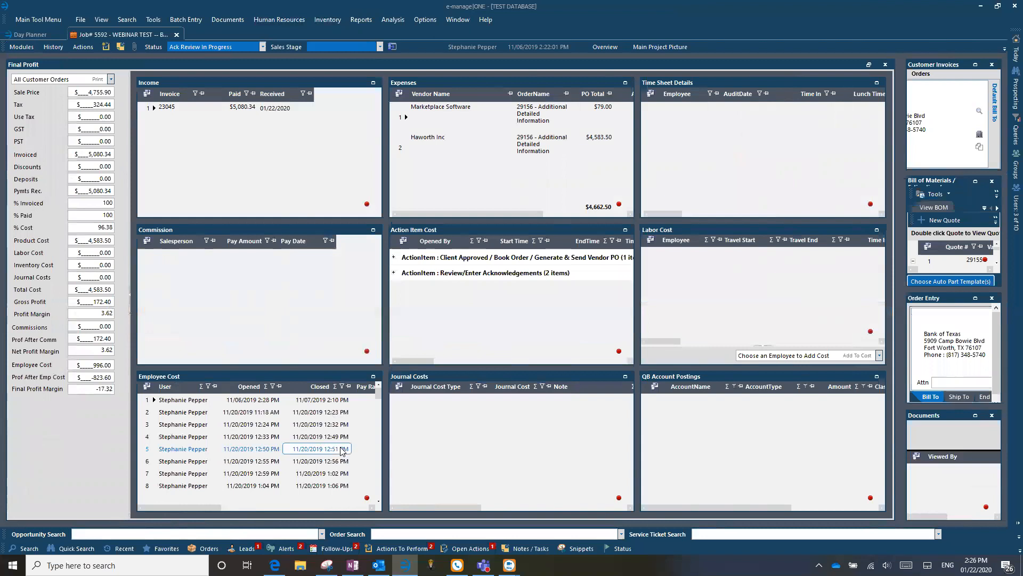
left_click(28, 47)
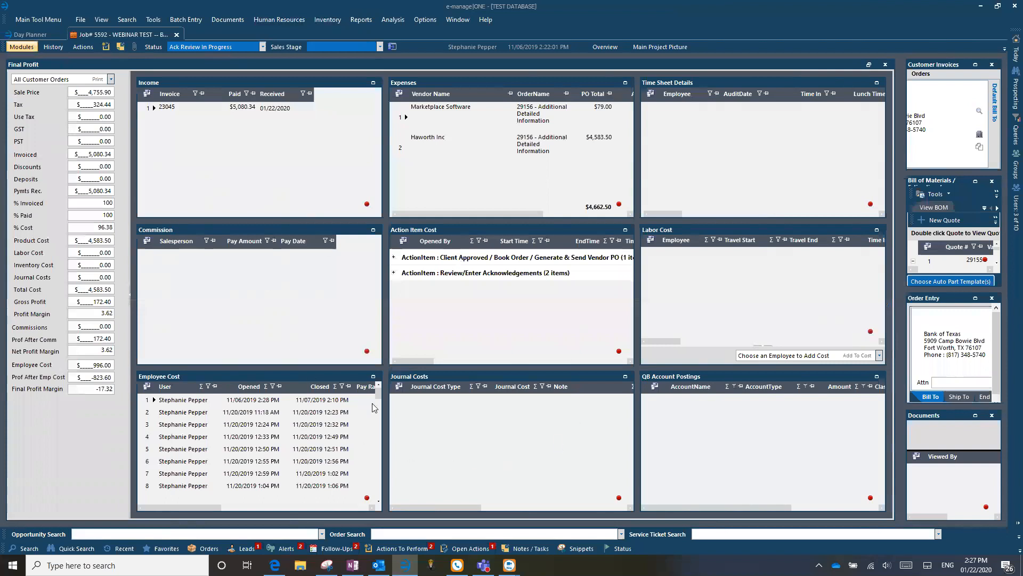
left_click(356, 428)
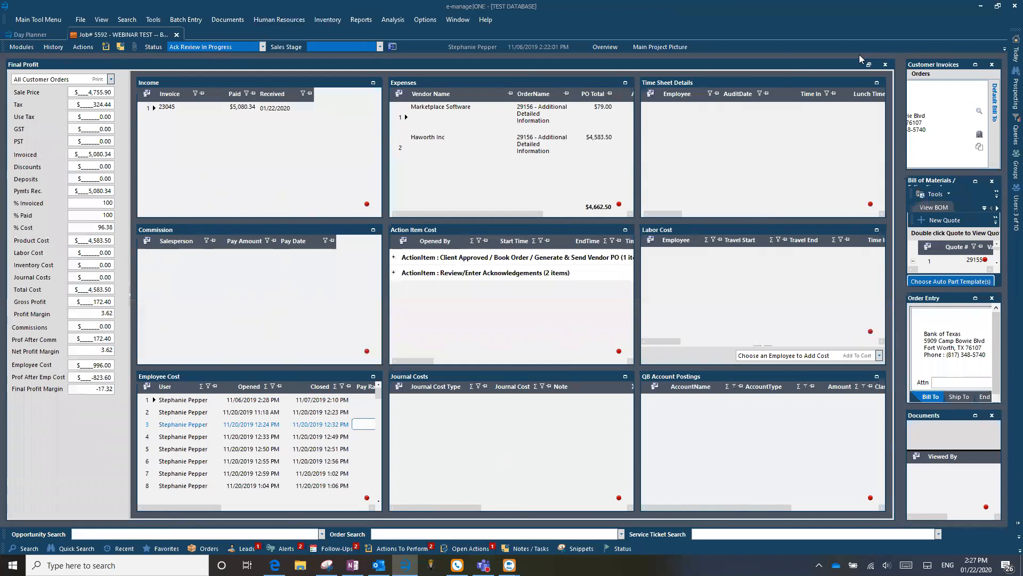
left_click(1007, 255)
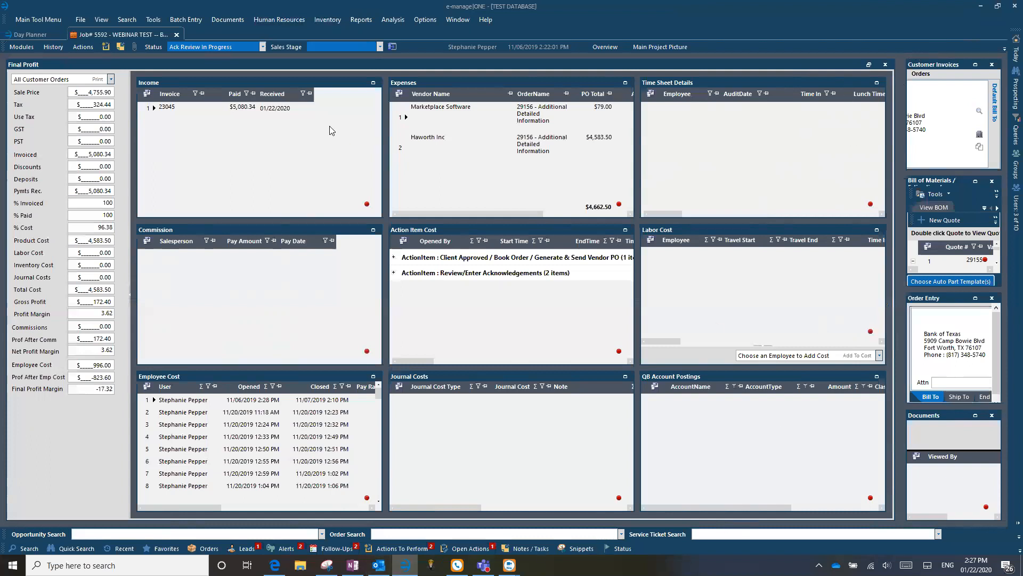
left_click(460, 153)
left_click(400, 21)
left_click(362, 18)
left_click(83, 47)
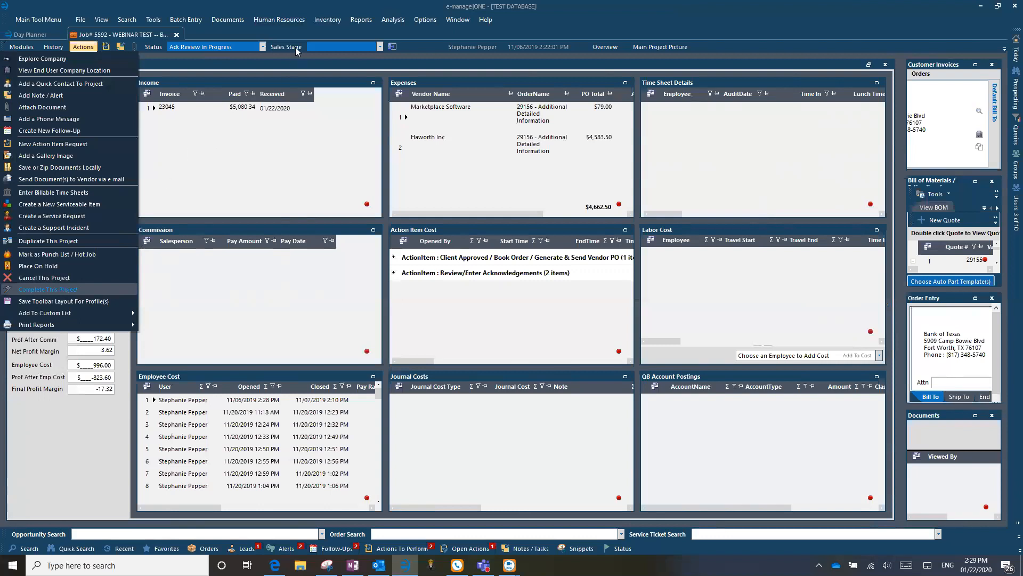
left_click(265, 49)
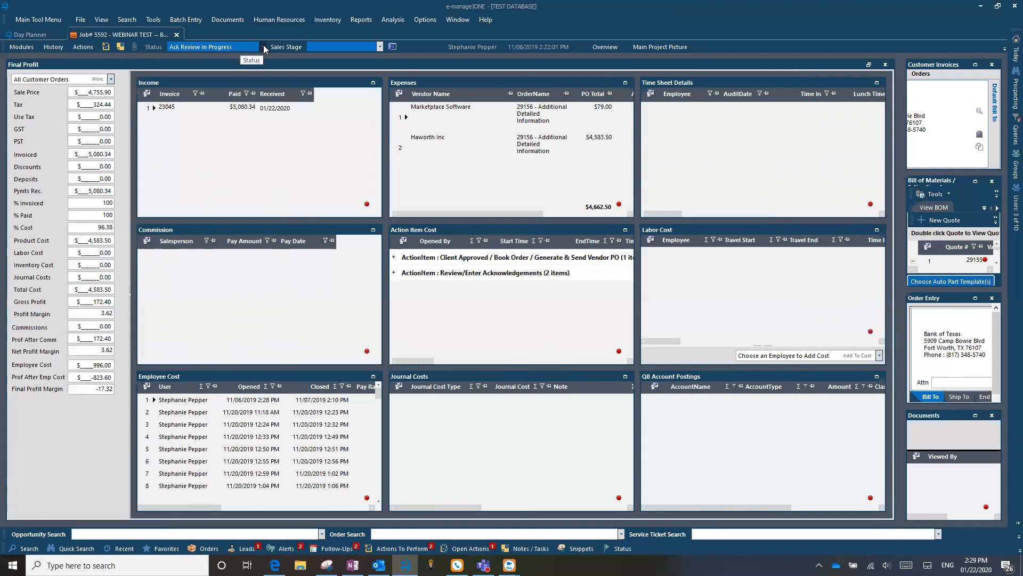
Show the Actions menu with its Complete This Project option.
left_click(81, 47)
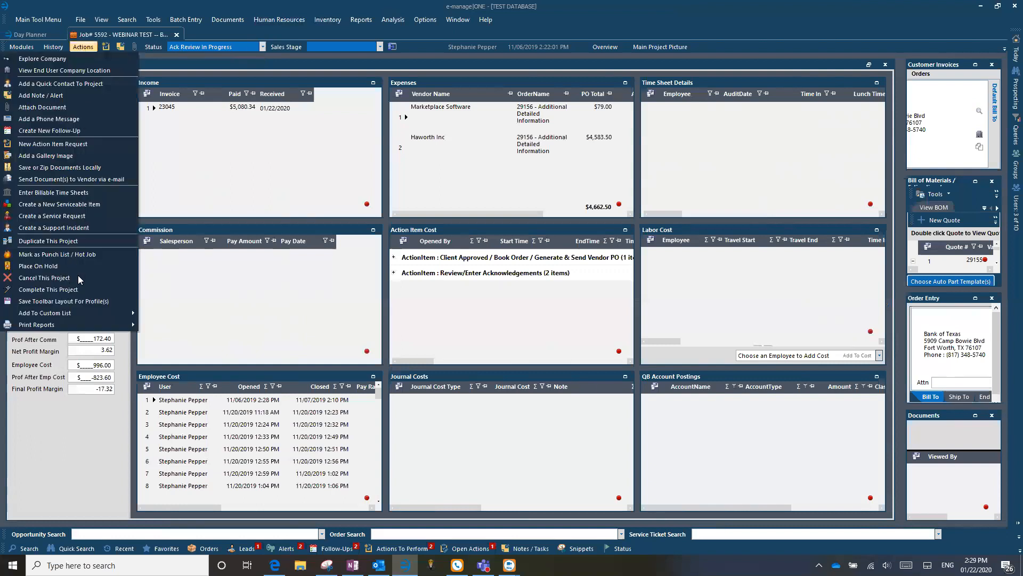
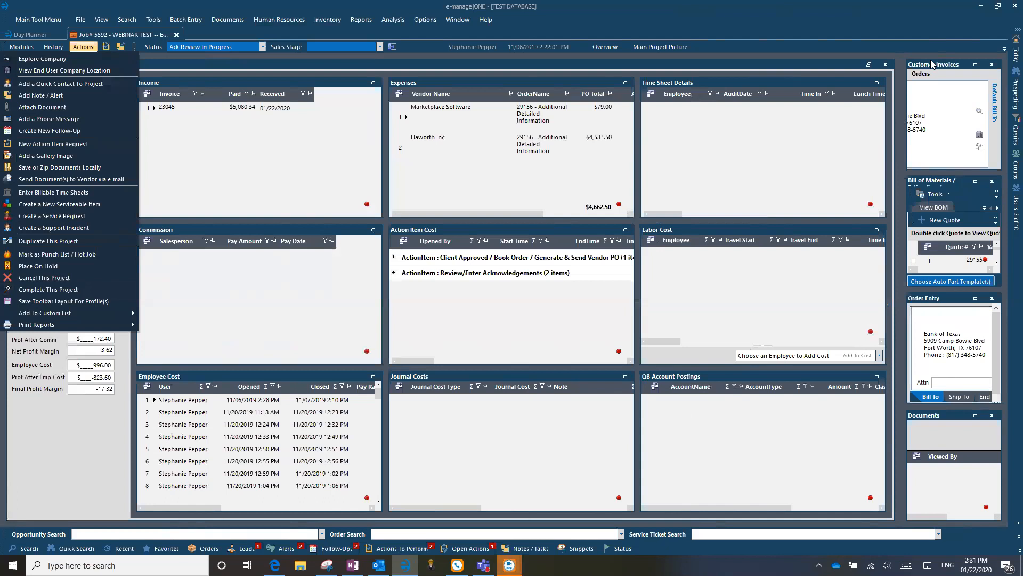
Close the Actions menu to view job 5592's Final Profit: cost 4,583.50, margin -17.32.
left_click(474, 265)
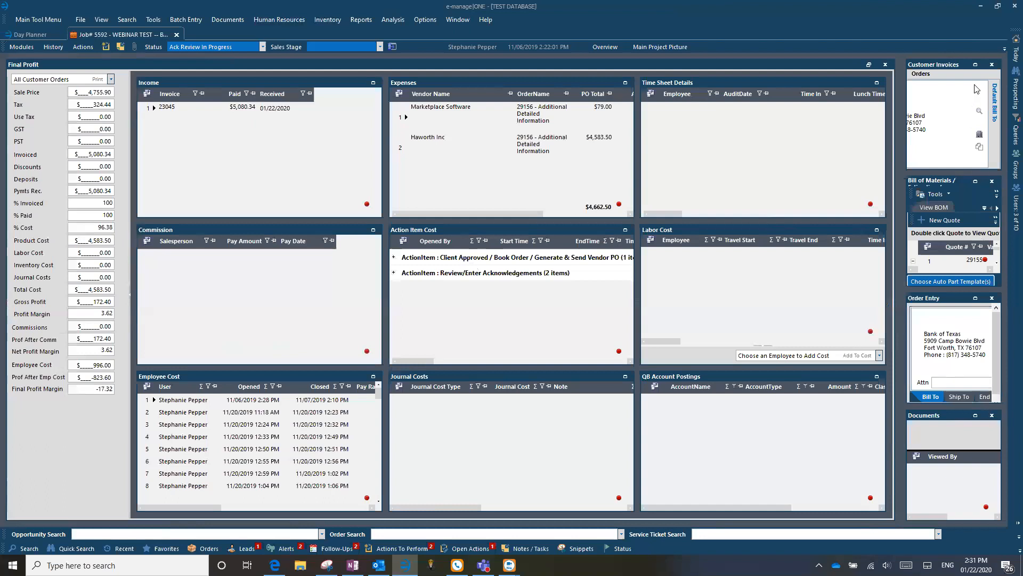
Enlarge Customer Invoices to show final invoice 5592-1 of $5,080.34 with $0.00 balance.
left_click(976, 64)
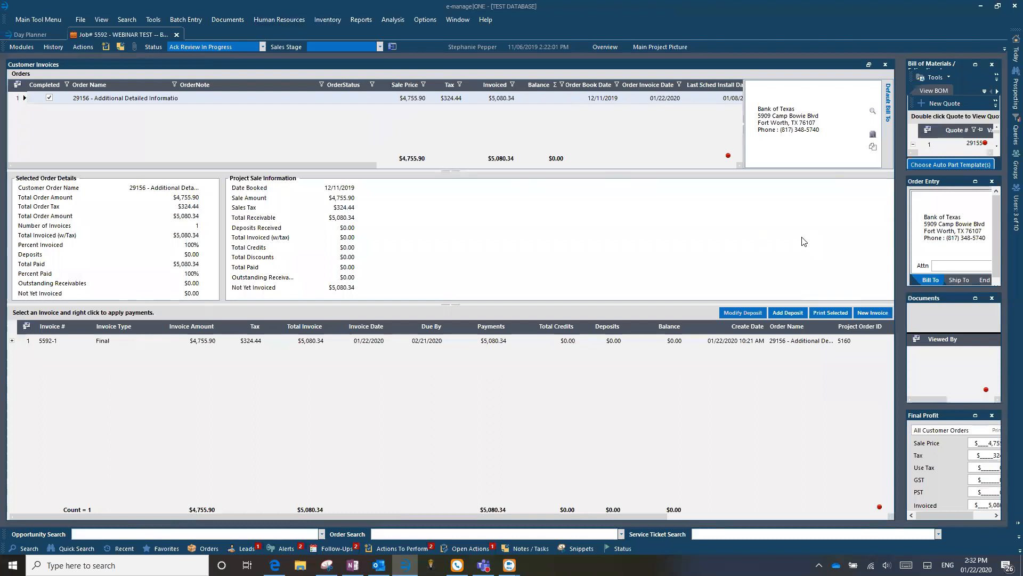
left_click(870, 311)
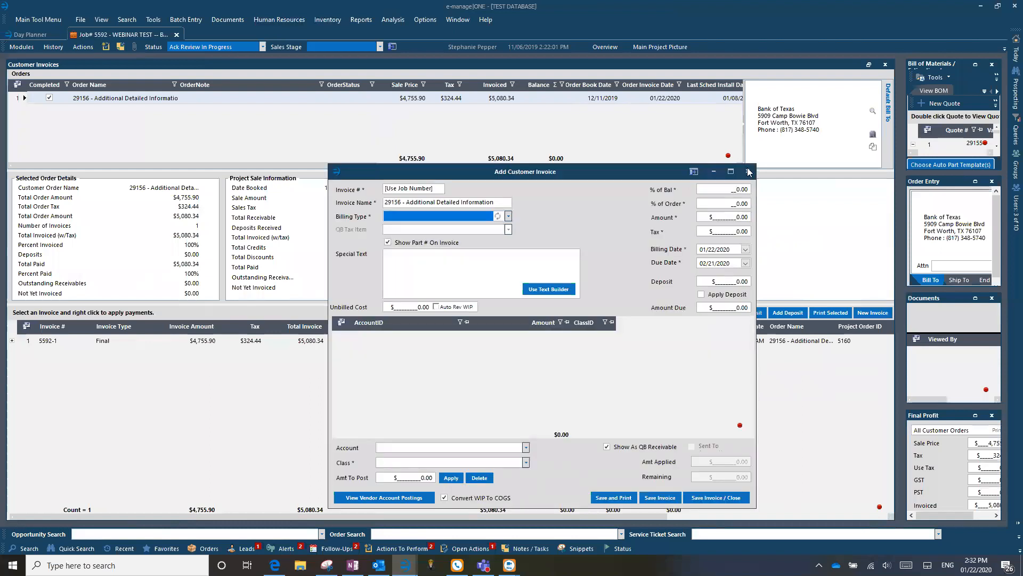
left_click(749, 172)
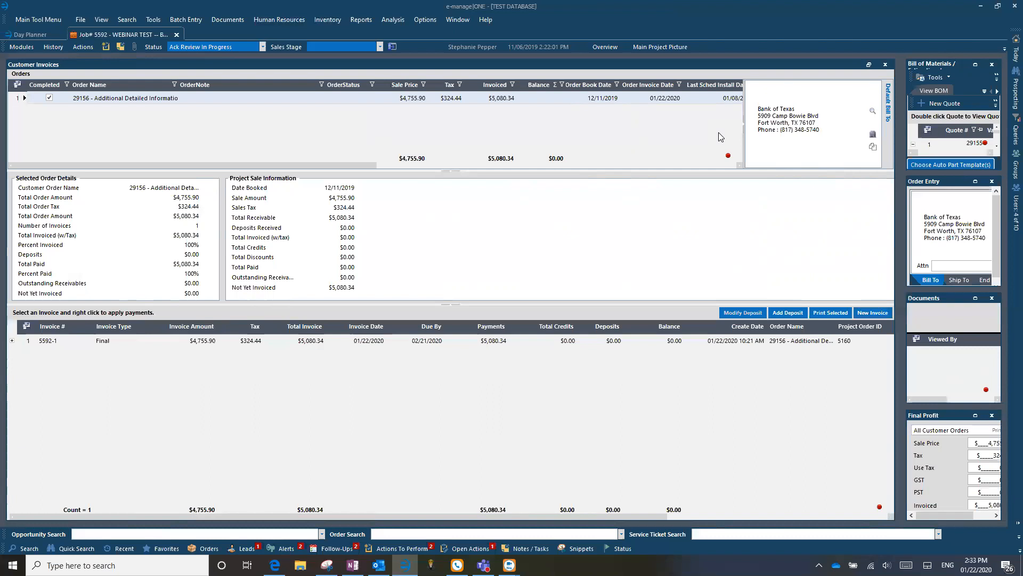
left_click(352, 565)
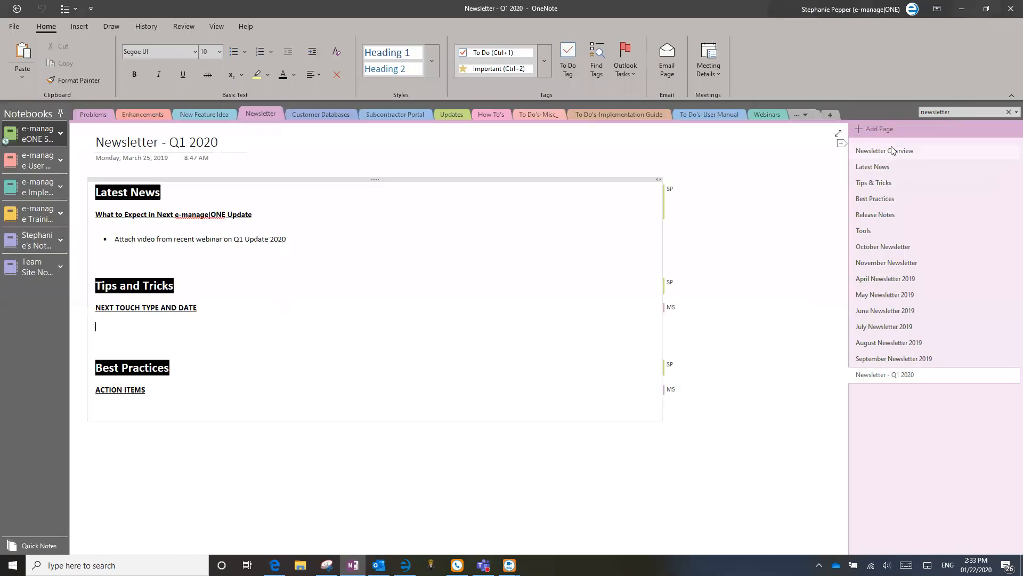
left_click(778, 115)
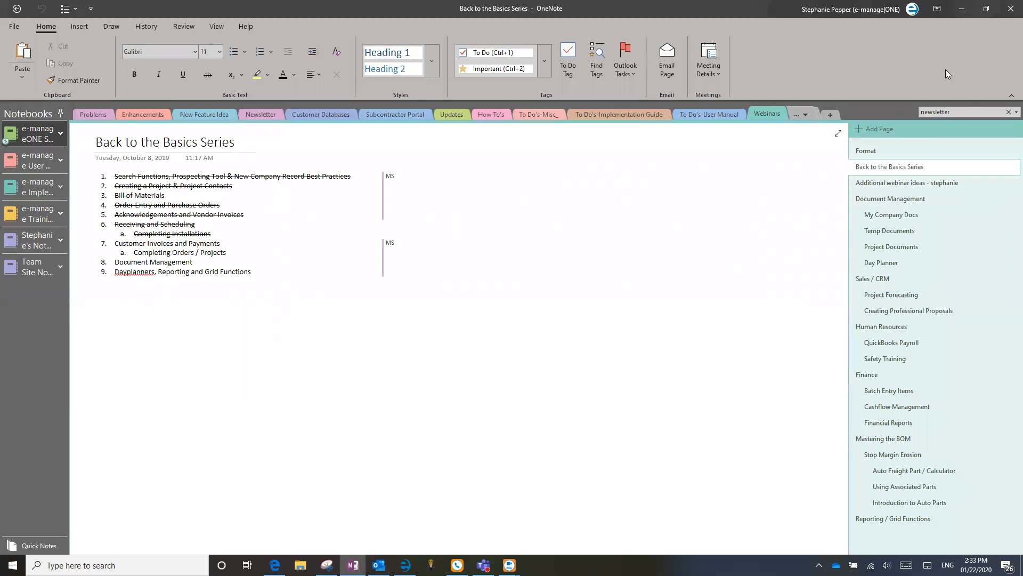
left_click(965, 8)
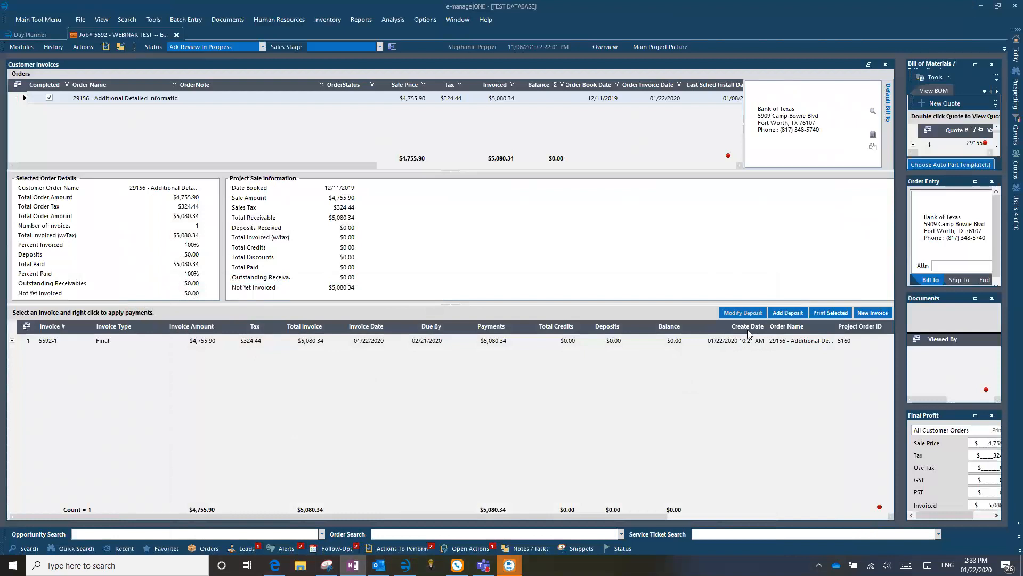